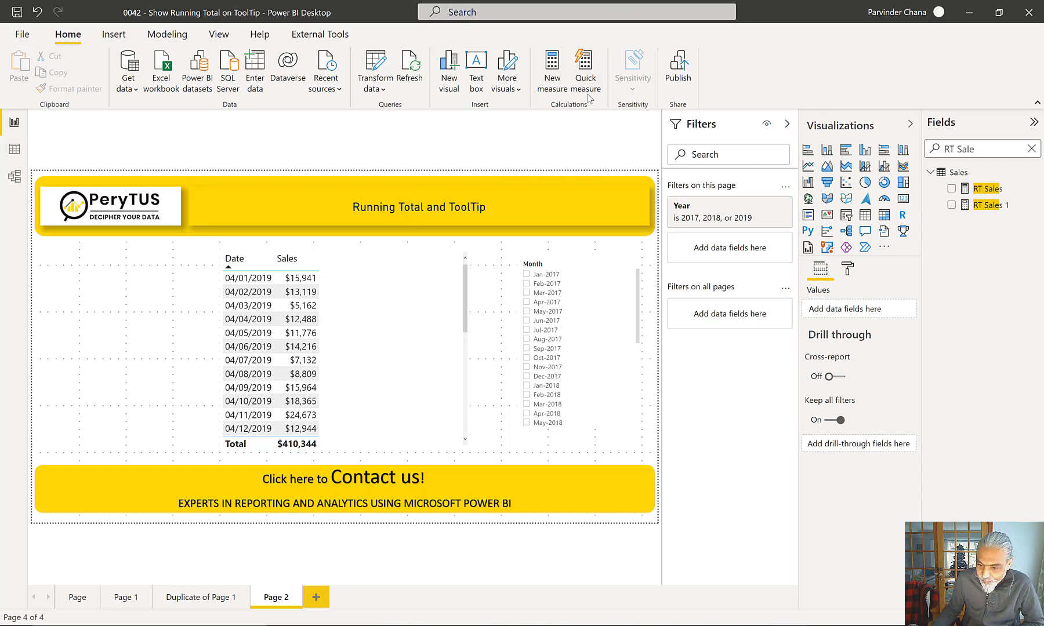
# - Clear the field search and collapse the Sales table in the field list
pyautogui.click(1031, 148)
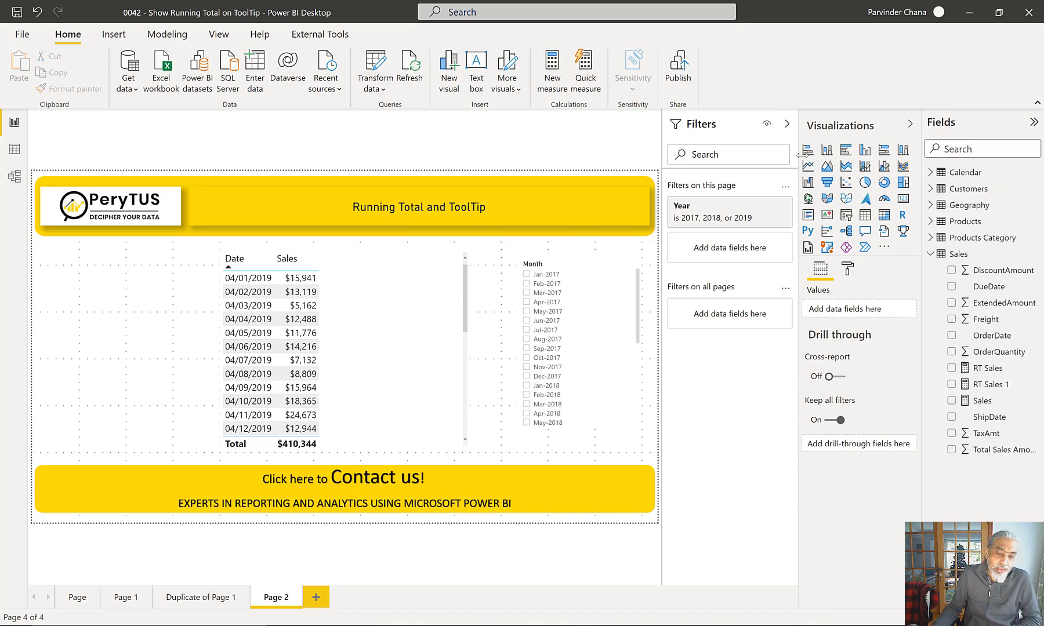
pyautogui.click(931, 255)
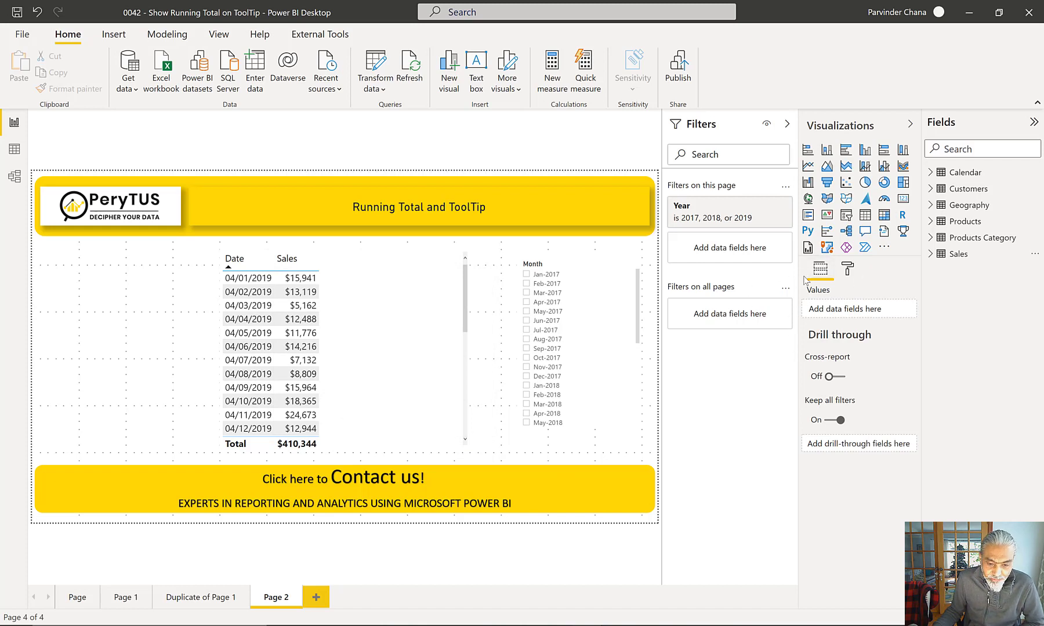
pyautogui.click(374, 352)
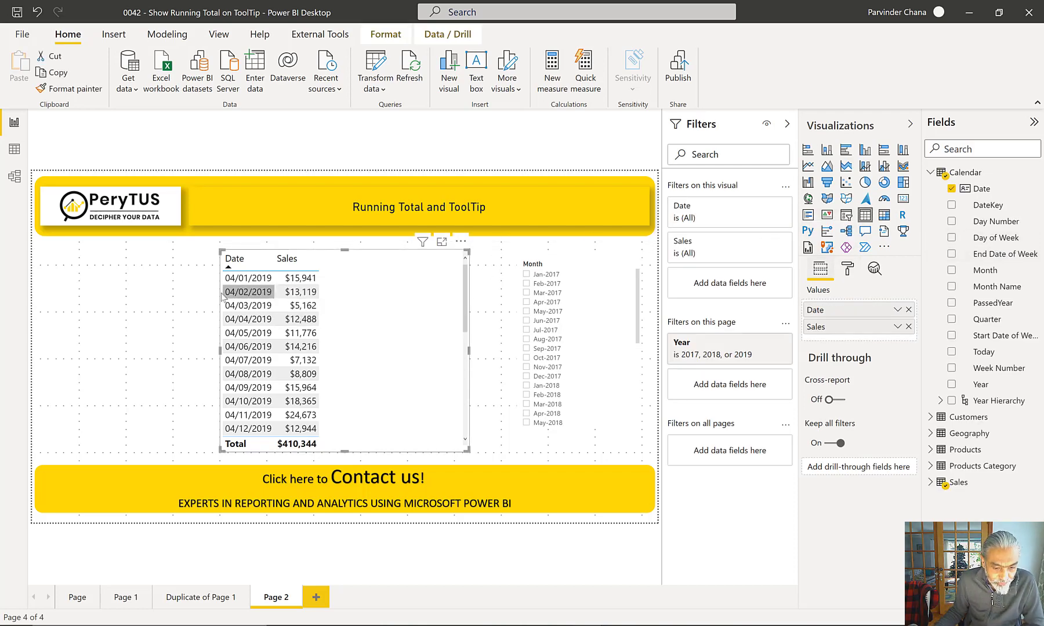
# - Switch the Month slicer selection to Mar-2019
pyautogui.scroll(-2, 590, 350)
pyautogui.scroll(-5, 589, 350)
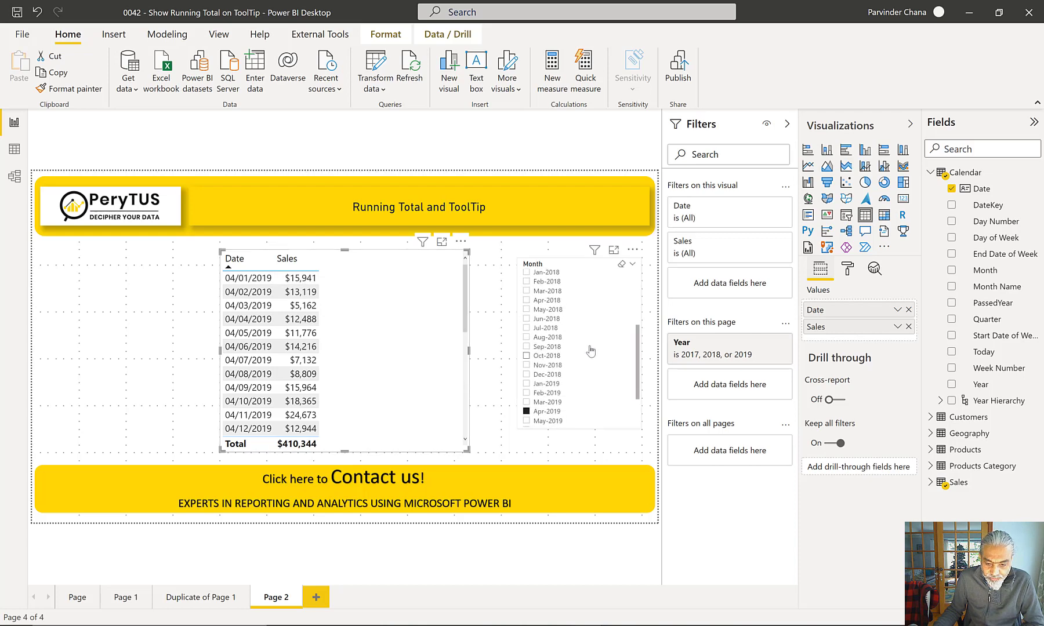
pyautogui.click(543, 380)
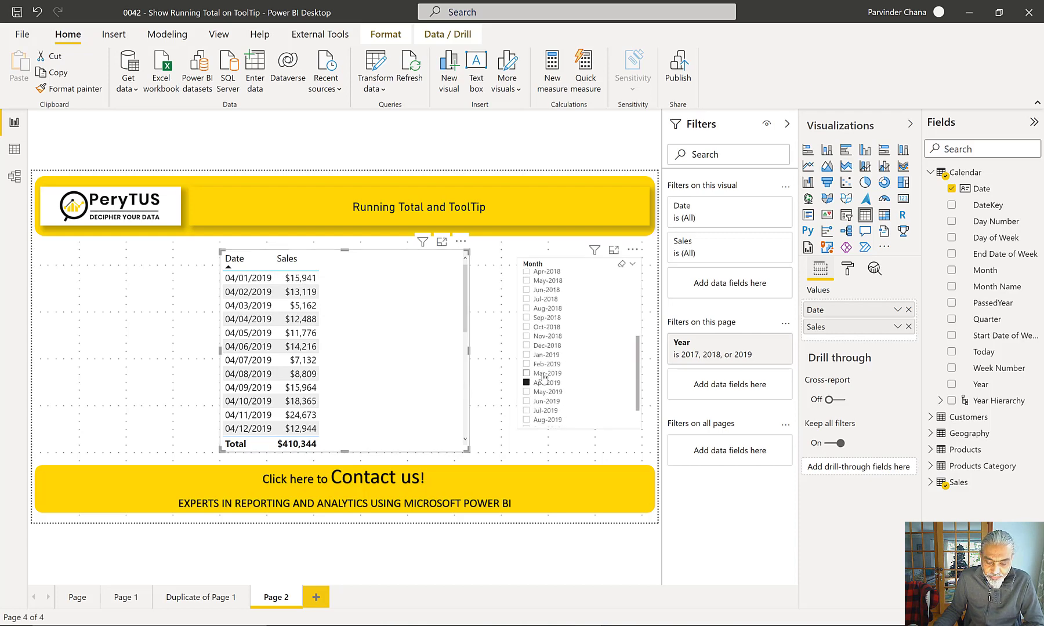
pyautogui.click(543, 373)
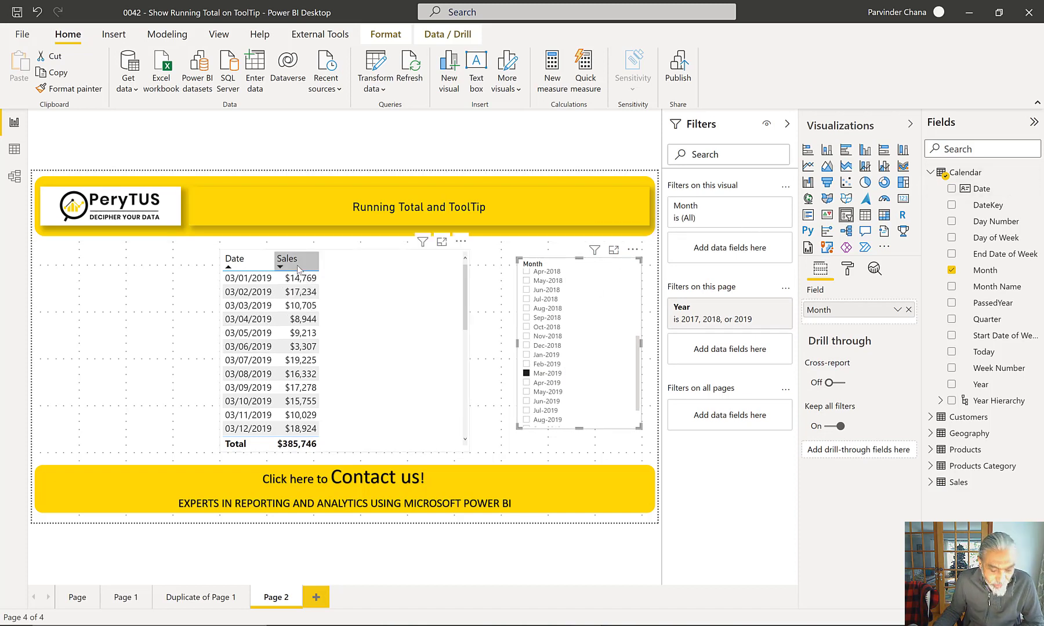
pyautogui.moveTo(308, 290)
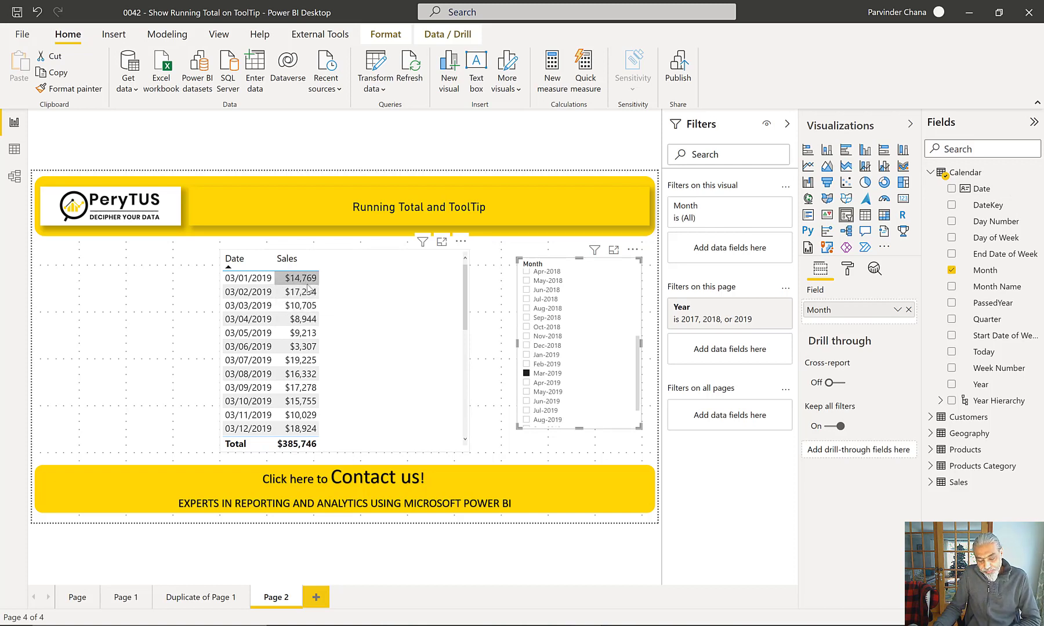
# - Create a new measure in the Calendar table and name it Running Total By Month
pyautogui.click(787, 123)
pyautogui.rightClick(965, 173)
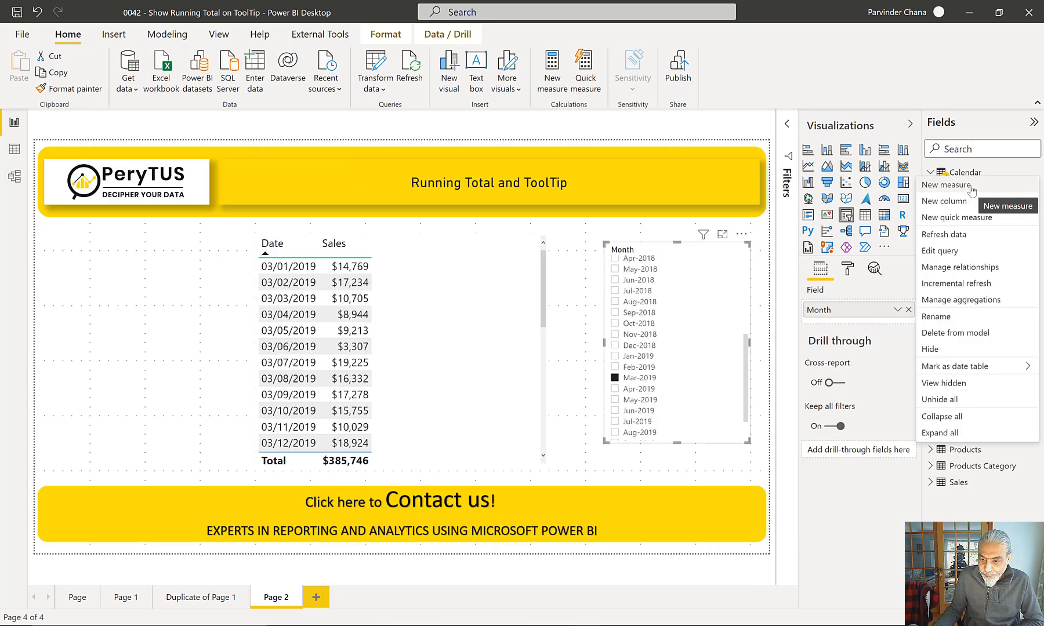
pyautogui.click(970, 186)
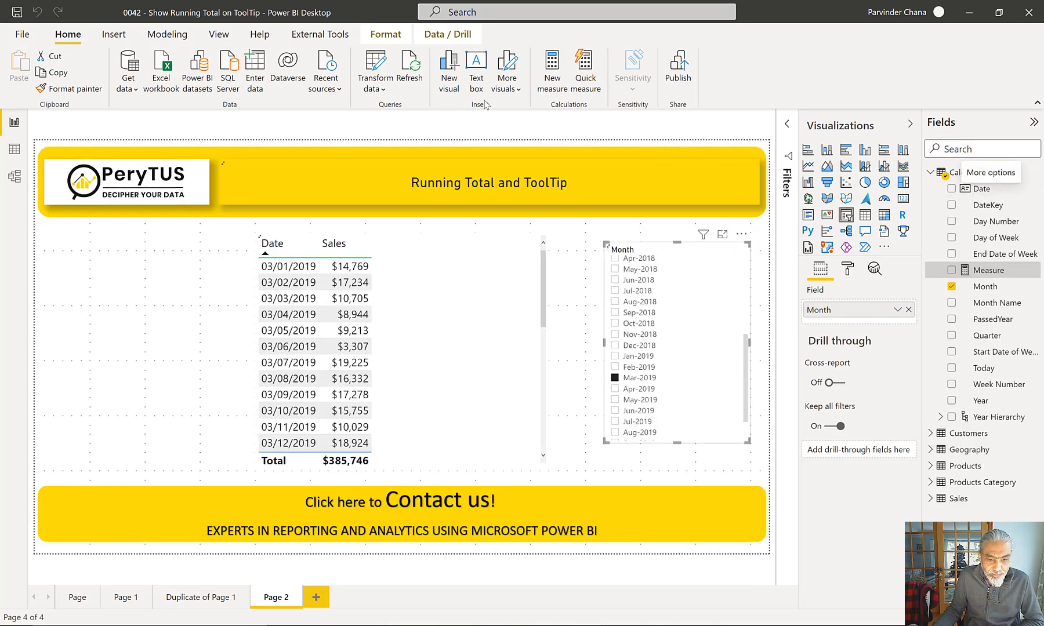
pyautogui.write('Running Total')
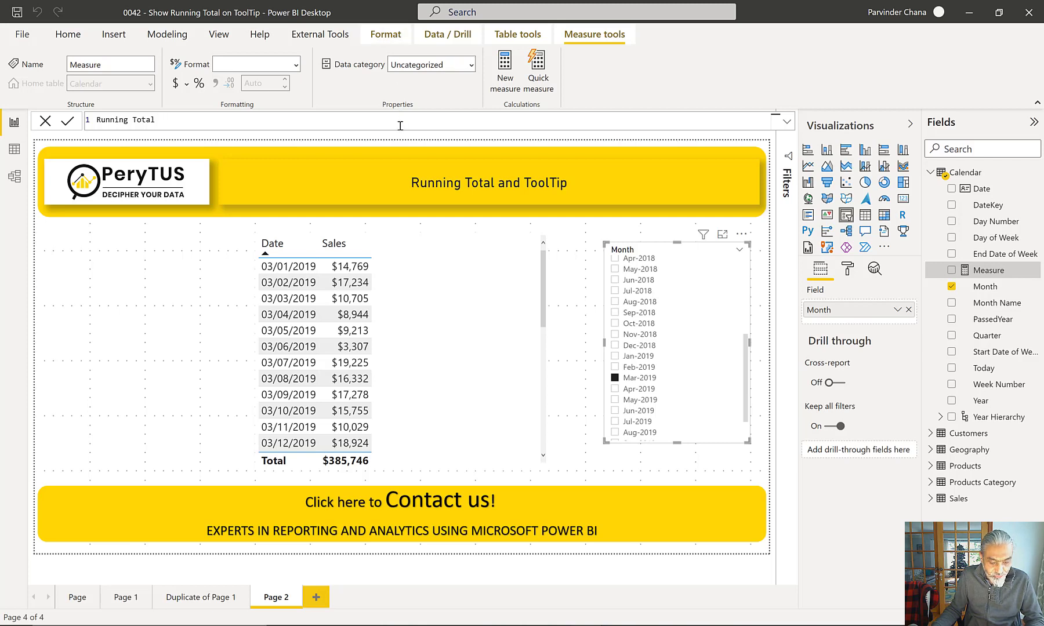
pyautogui.scroll(5, 400, 125)
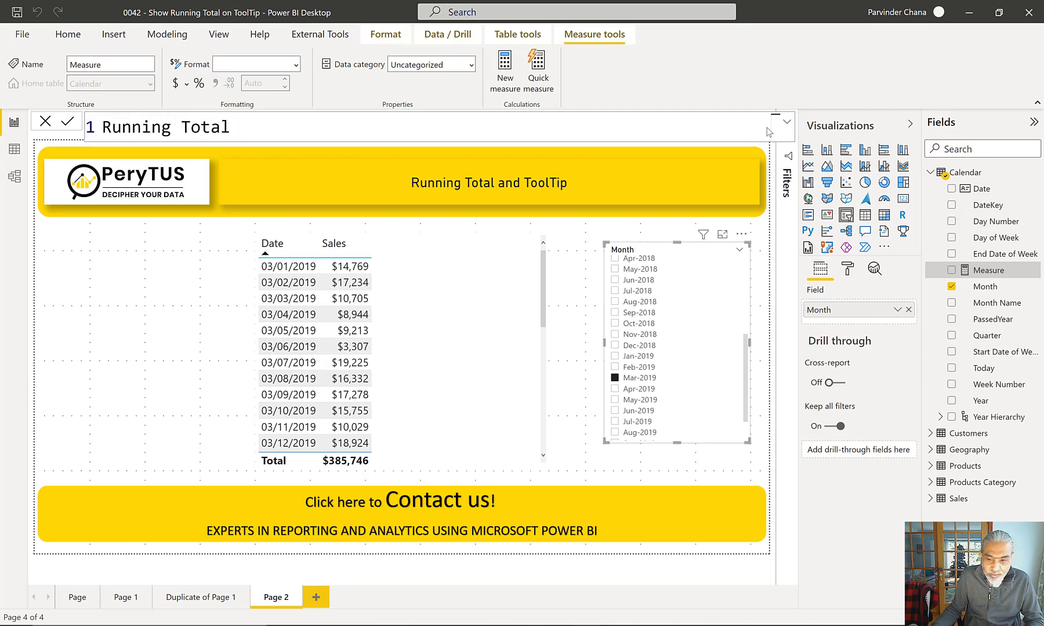
pyautogui.write('By Month =')
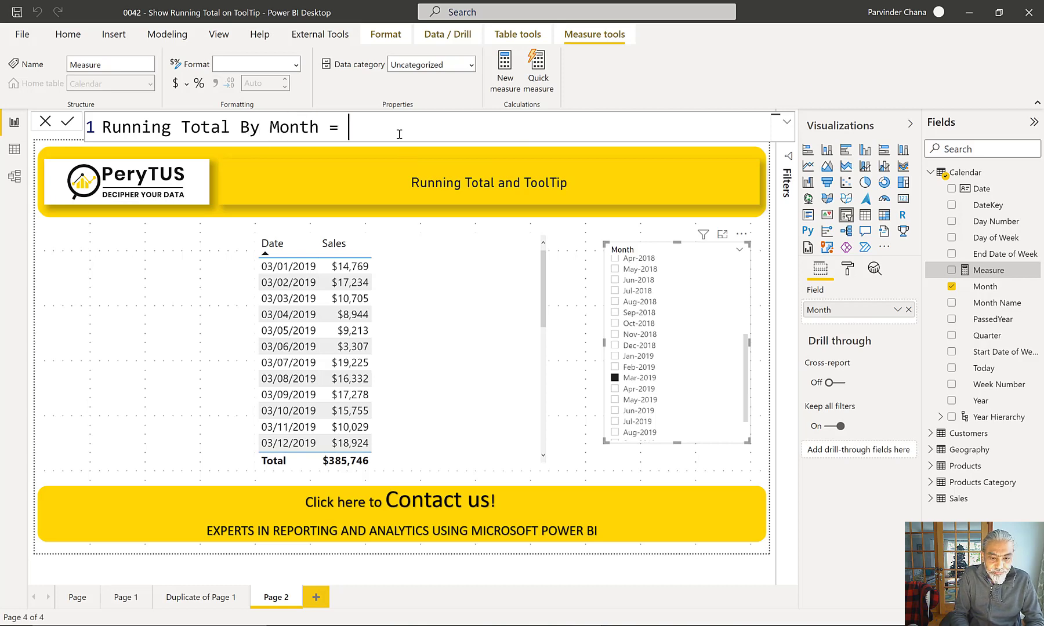
# - Start the measure's formula on a new line with the CALCULATE function and its opening parenthesis
pyautogui.press('Return')
pyautogui.write('CALCUAT')
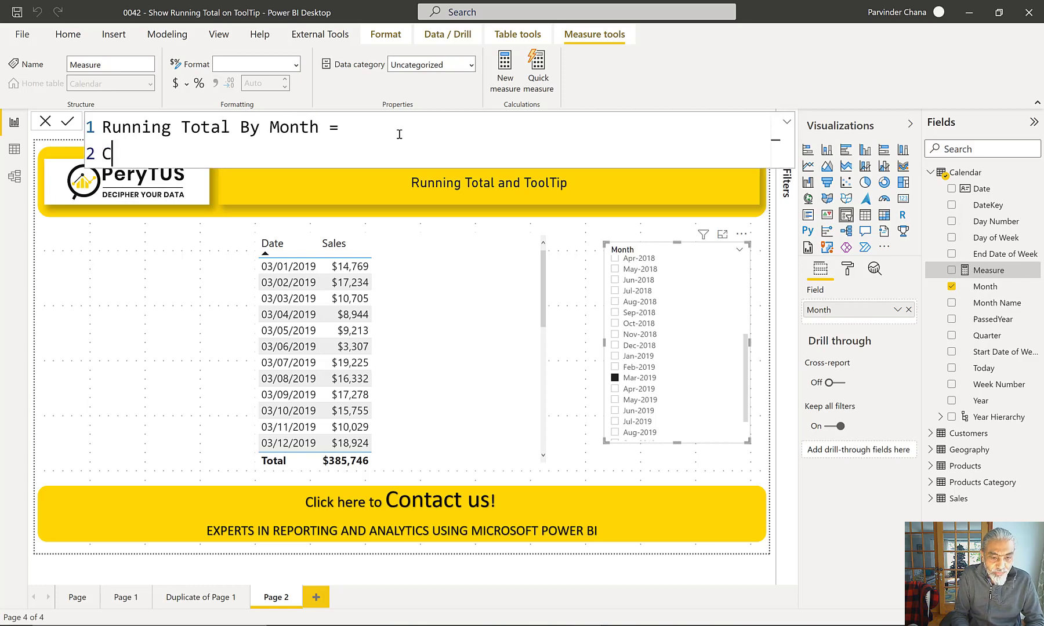
pyautogui.press('BackSpace')
pyautogui.press('BackSpace')
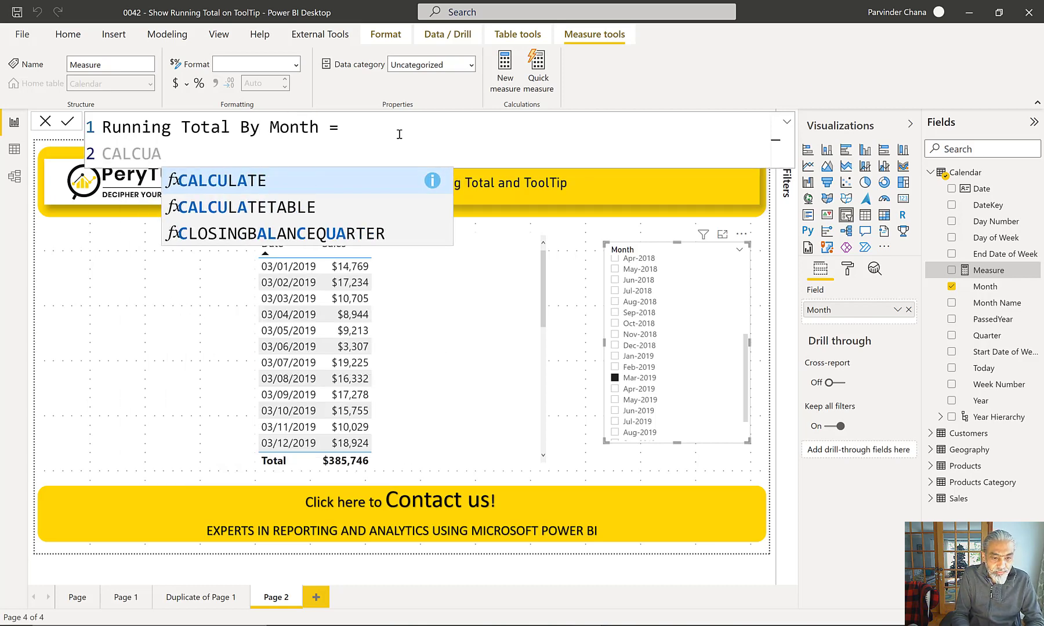
pyautogui.write('LSTE')
pyautogui.press('BackSpace')
pyautogui.press('BackSpace')
pyautogui.press('BackSpace')
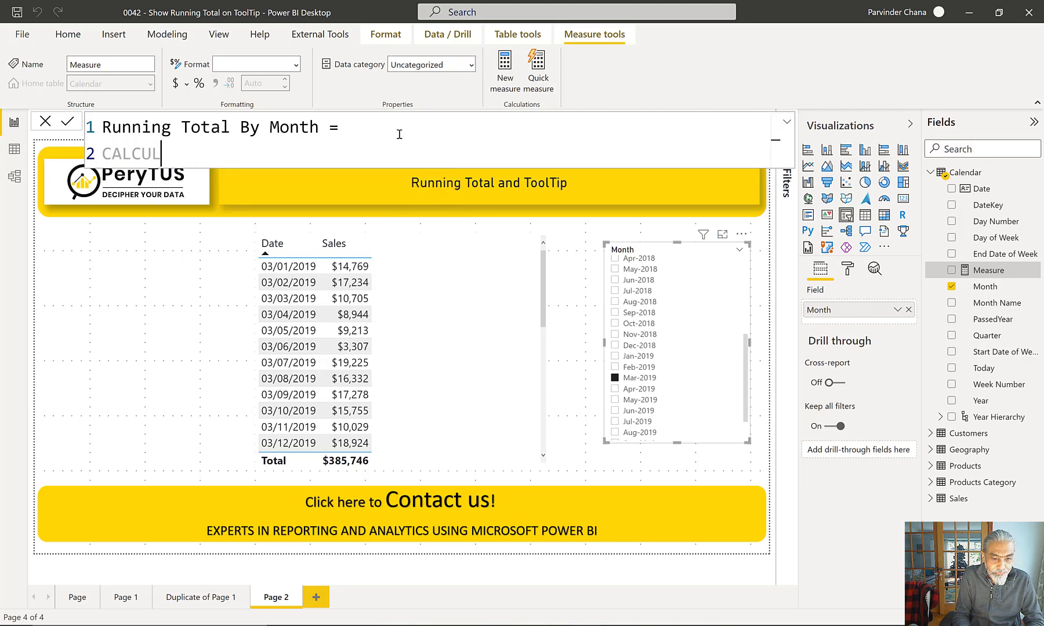
pyautogui.write('ATE (')
pyautogui.hotkey('shift', 'Return')
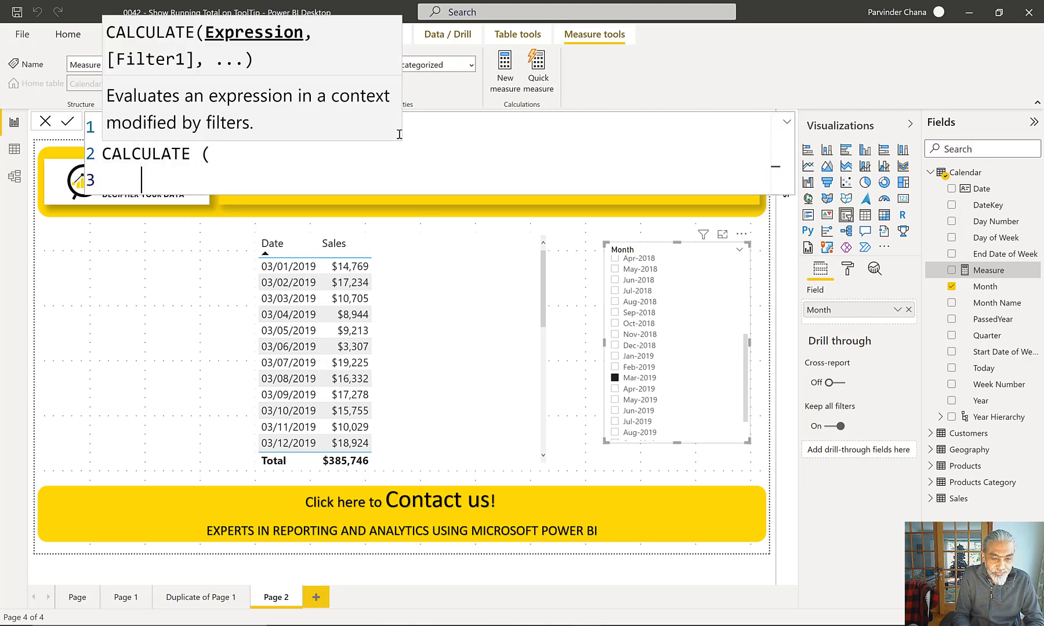
# - Enter [Sales] as the CALCULATE expression and start a new line for the filter argument
pyautogui.press('Tab')
pyautogui.write('[Sae')
pyautogui.press('Tab')
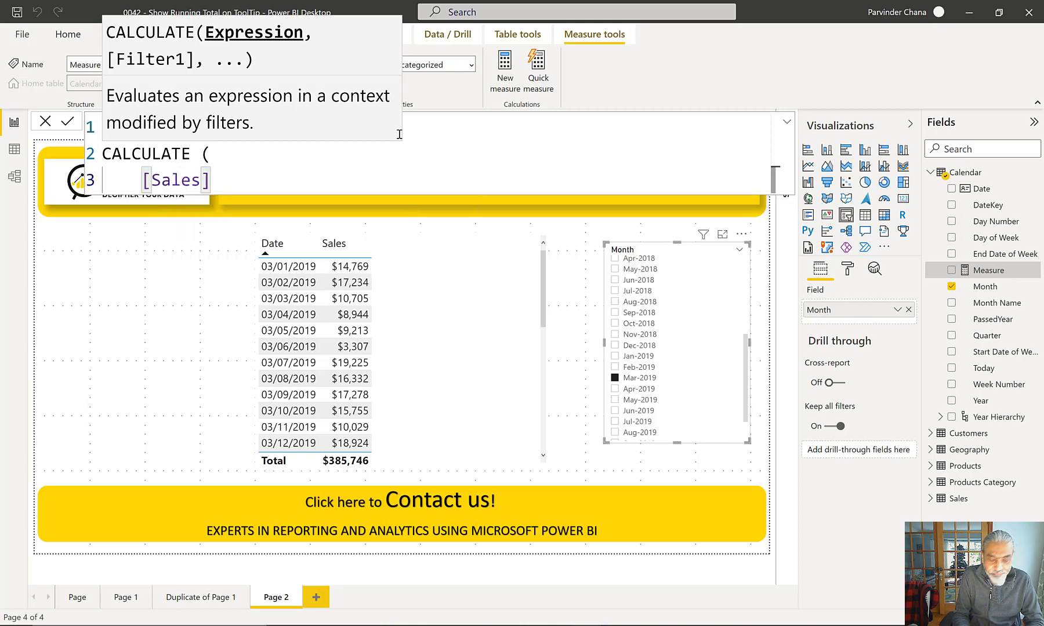
pyautogui.write(',')
pyautogui.hotkey('shift', 'Return')
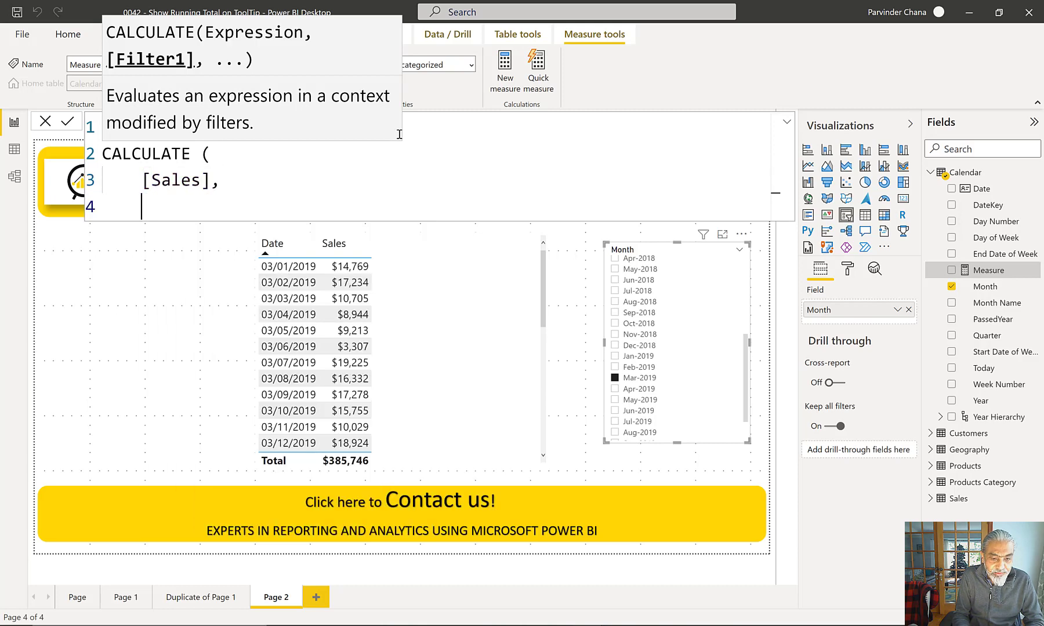
pyautogui.write('FILTER')
pyautogui.press('BackSpace')
pyautogui.press('BackSpace')
pyautogui.press('BackSpace')
pyautogui.press('BackSpace')
pyautogui.press('BackSpace')
pyautogui.press('BackSpace')
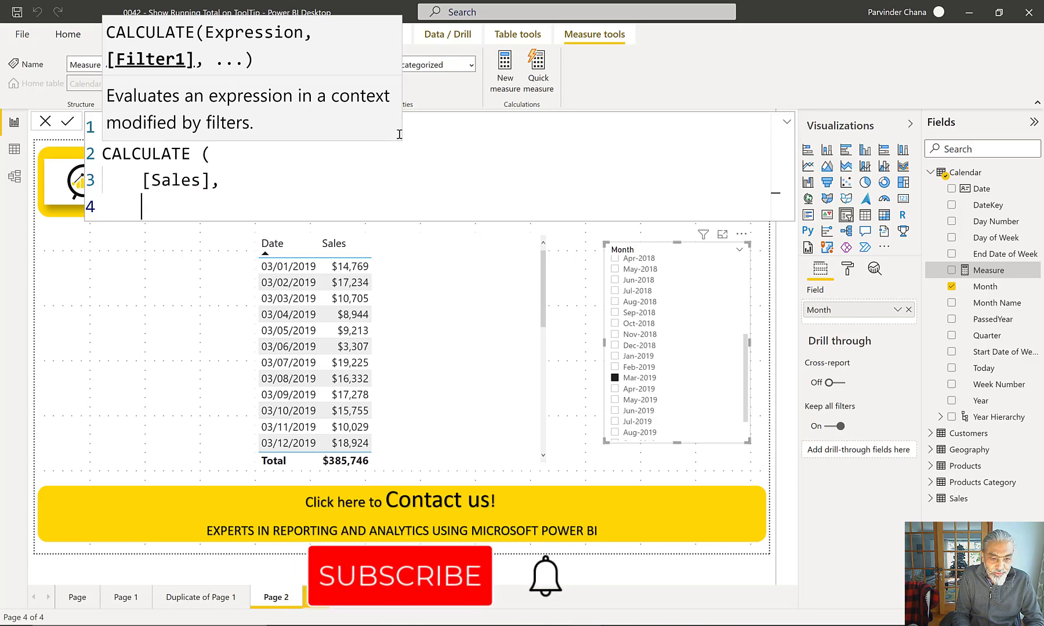
# - Complete the CALCULATE formula with DATESMTD ('Calendar'[Date] ) as the filter and commit the measure
pyautogui.write('DATESMTD (')
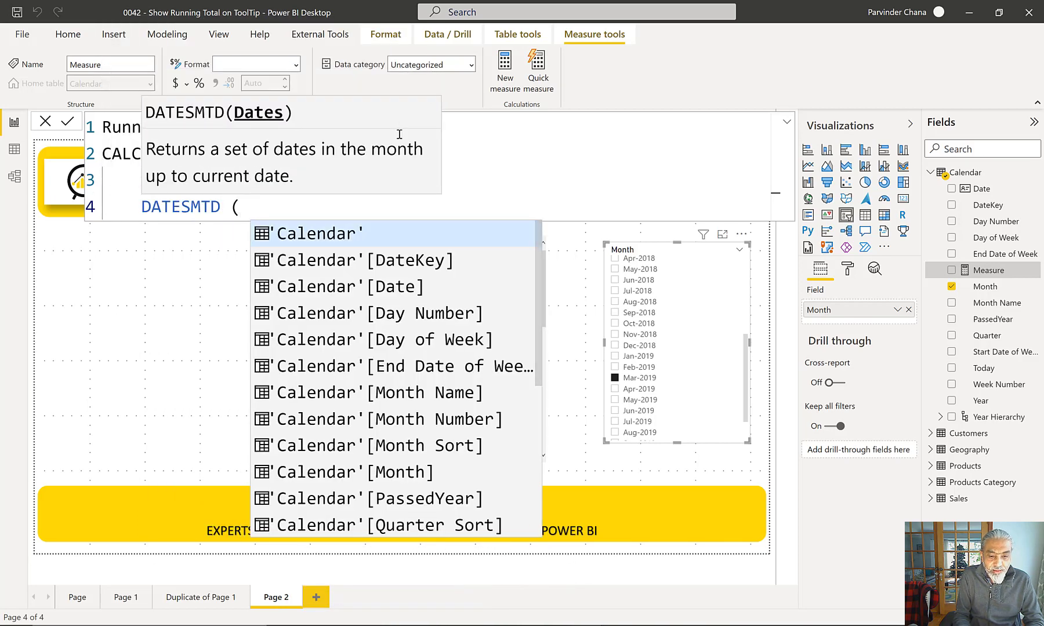
pyautogui.press('Tab')
pyautogui.write('[Date')
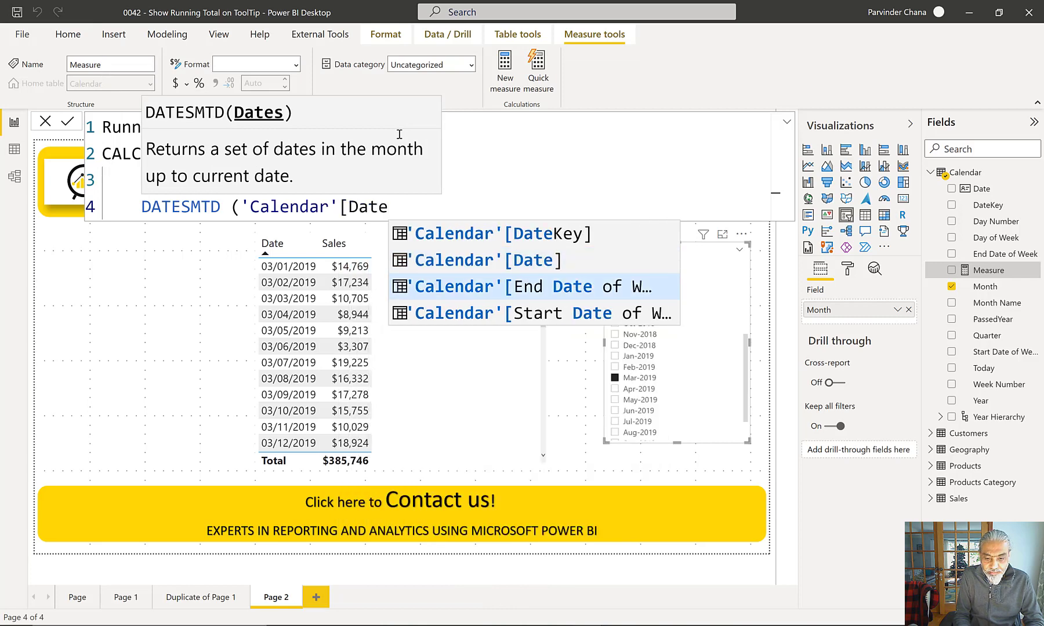
pyautogui.write('] )')
pyautogui.press('Return')
pyautogui.write(')')
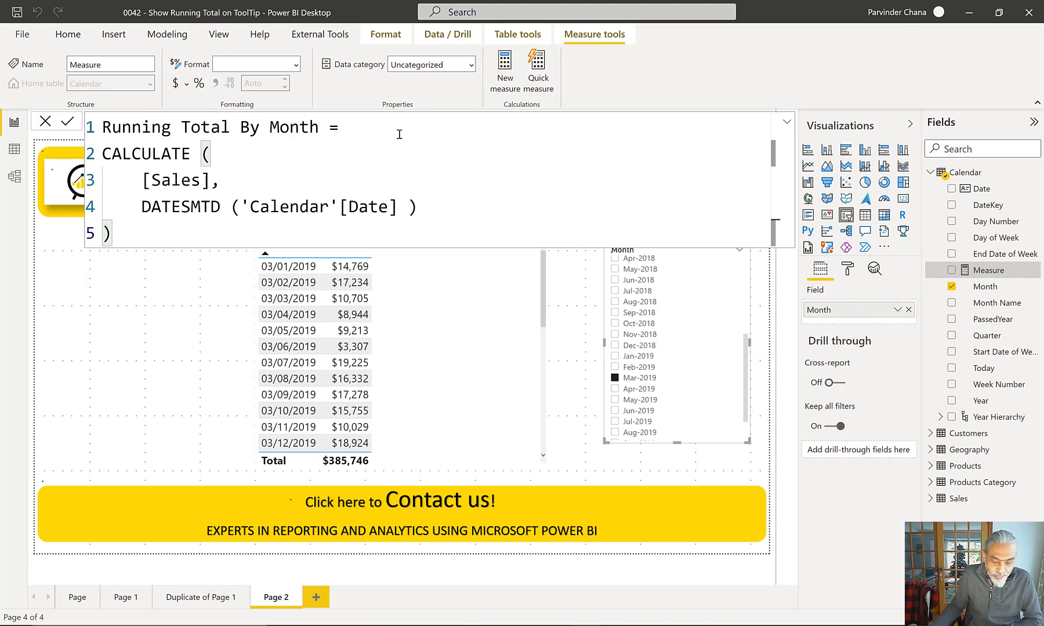
pyautogui.press('Return')
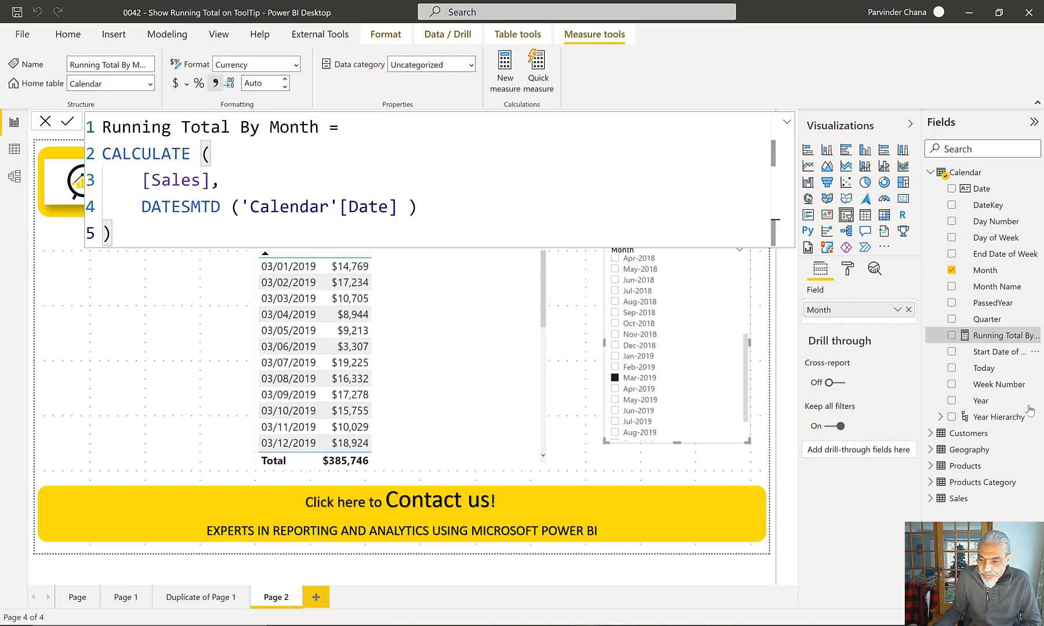
# - Add the Running Total By Month measure to the Date and Sales table and format it with 0 decimal places
pyautogui.moveTo(1006, 335); pyautogui.dragTo(467, 352)
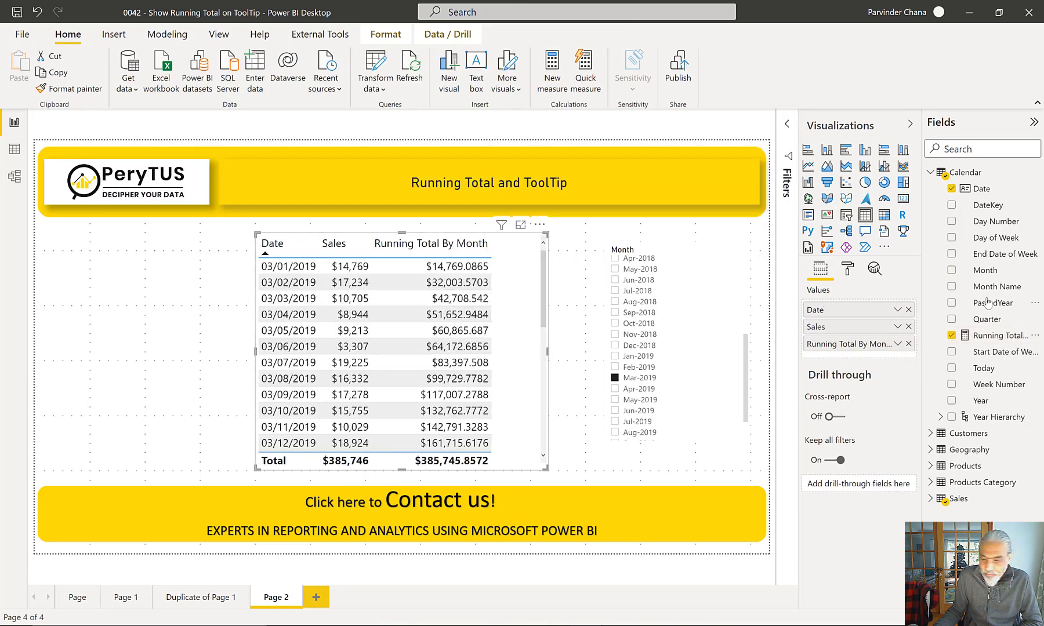
pyautogui.click(995, 335)
pyautogui.click(286, 86)
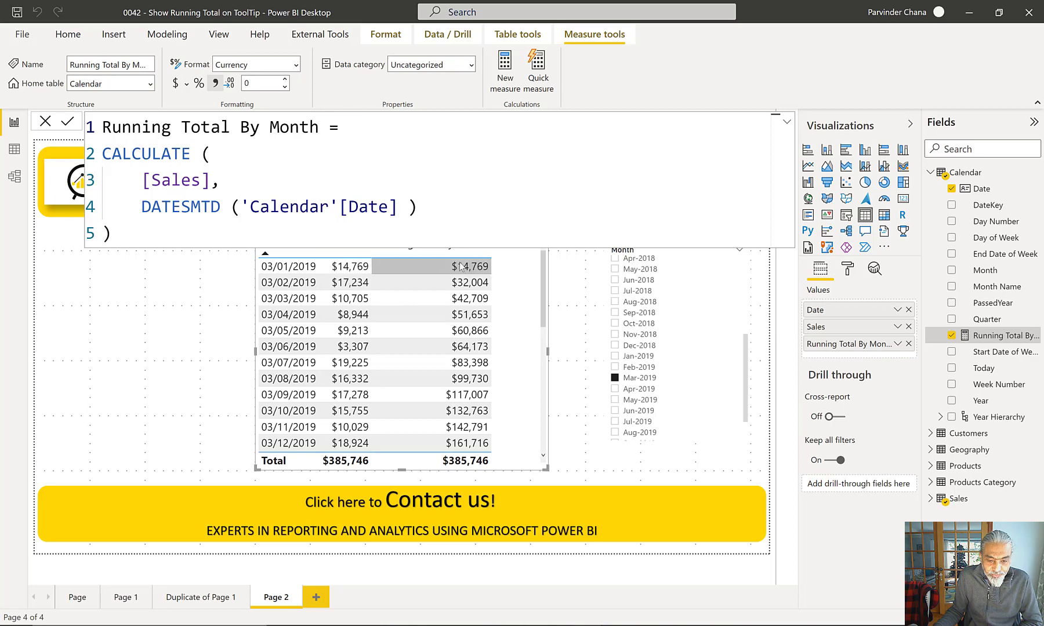
pyautogui.click(785, 124)
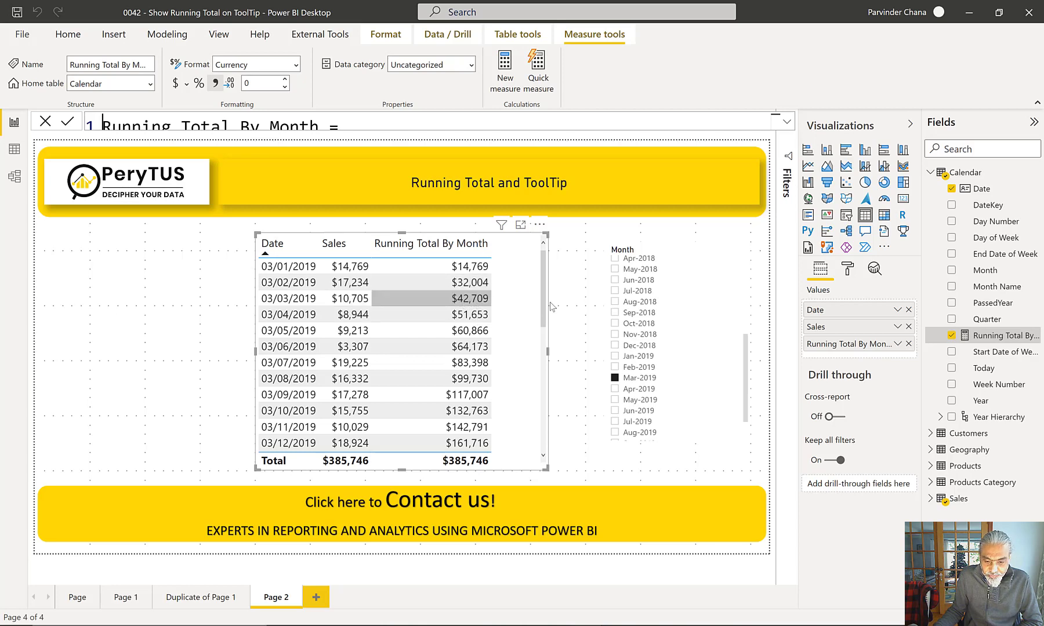
# - Add Feb-2019 to the Month slicer selection and check the daily running totals across the change from February to March
pyautogui.keyDown('ctrl'); pyautogui.click(615, 368); pyautogui.keyUp('ctrl')
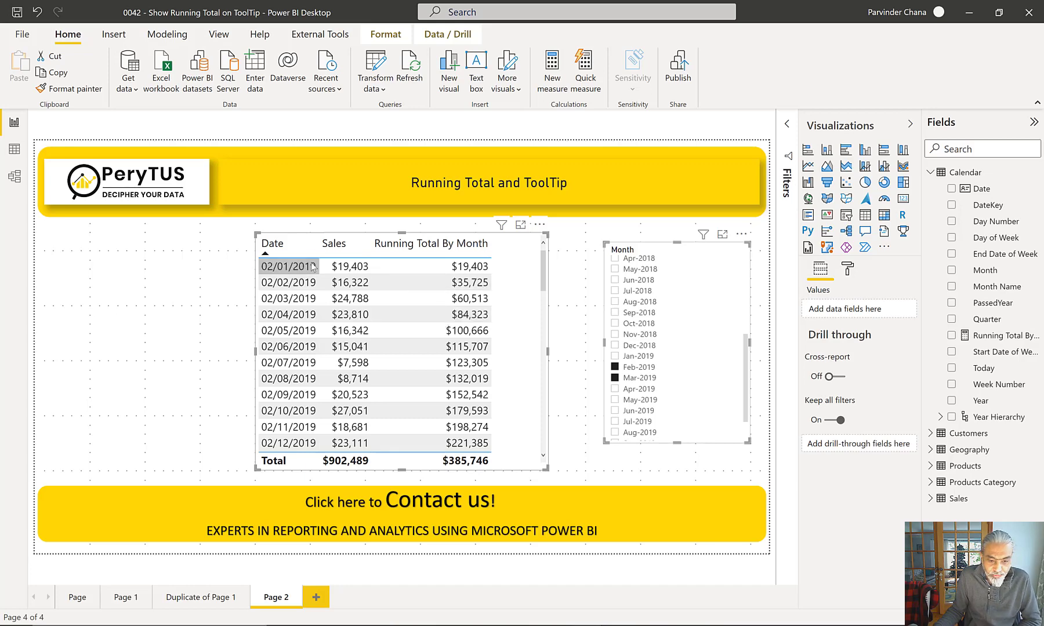
pyautogui.scroll(-1, 479, 324)
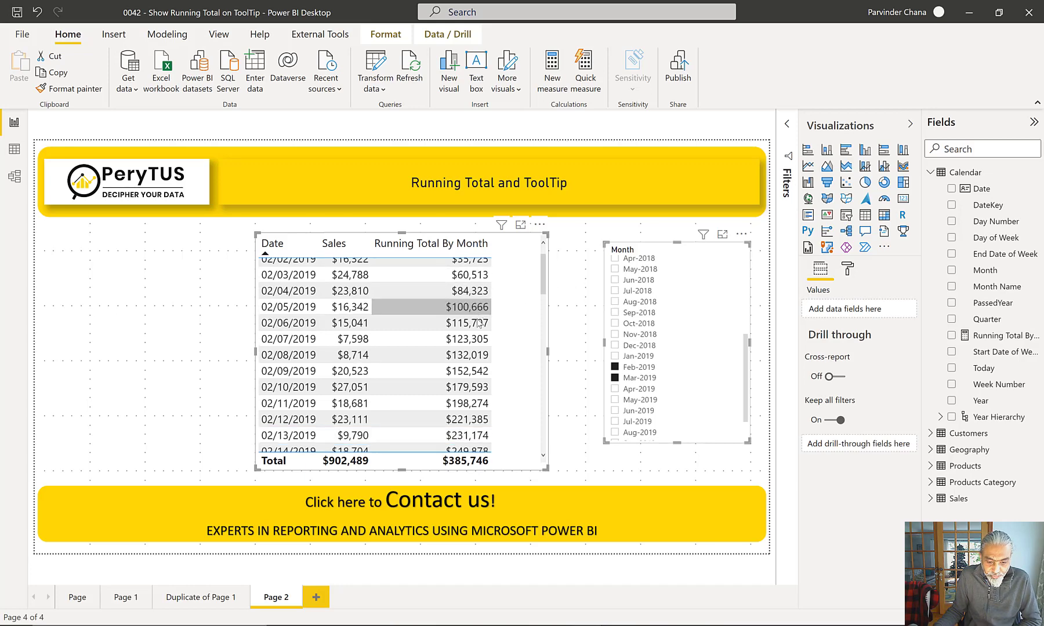
pyautogui.scroll(-5, 479, 323)
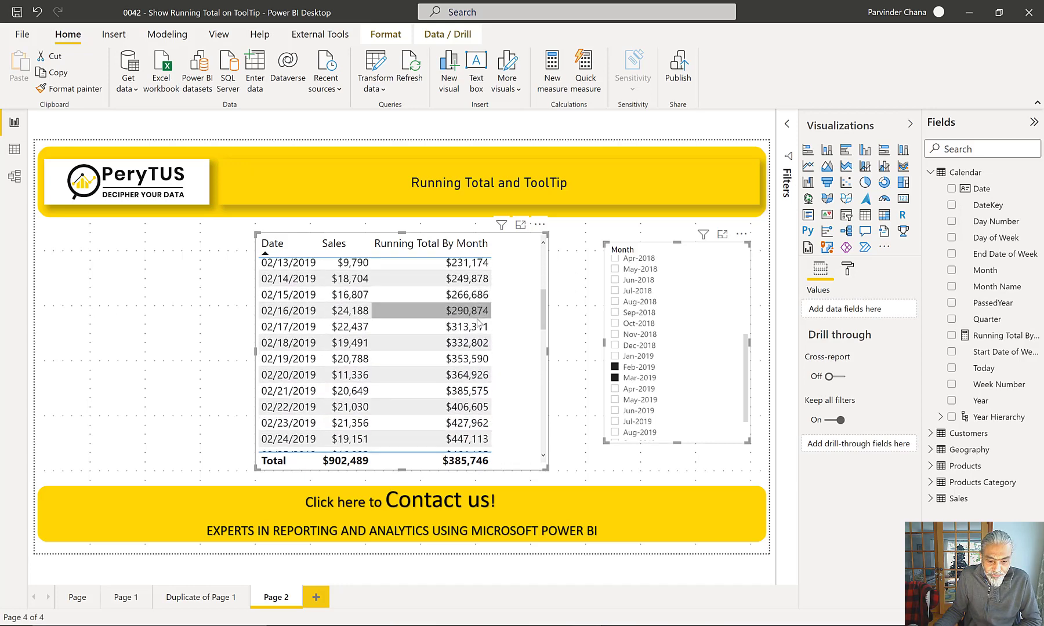
pyautogui.scroll(-6, 479, 324)
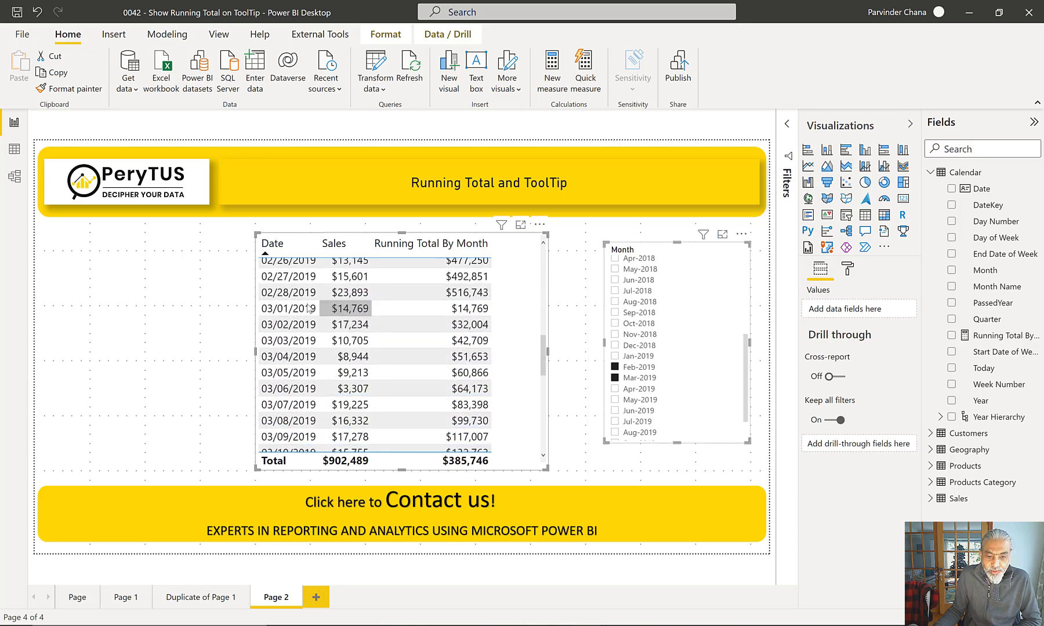
pyautogui.moveTo(485, 311)
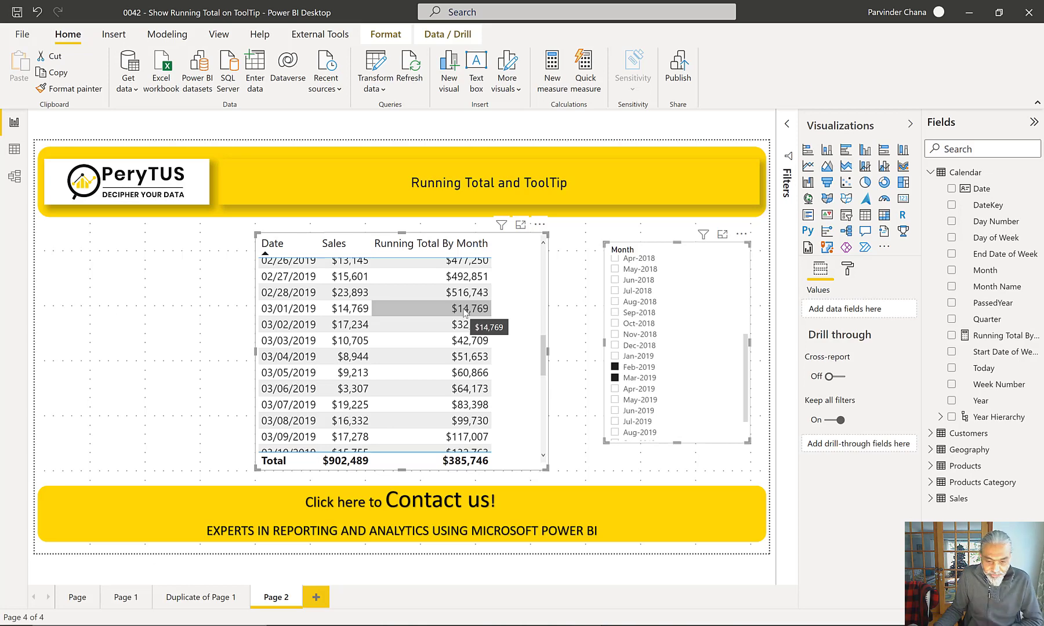
pyautogui.scroll(-5, 465, 316)
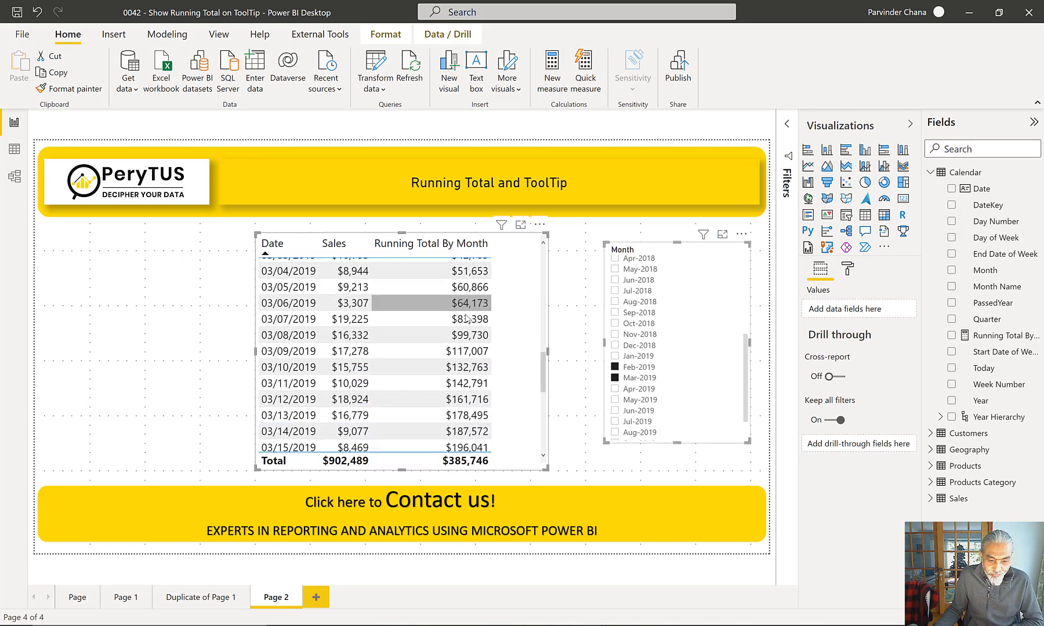
pyautogui.scroll(8, 465, 318)
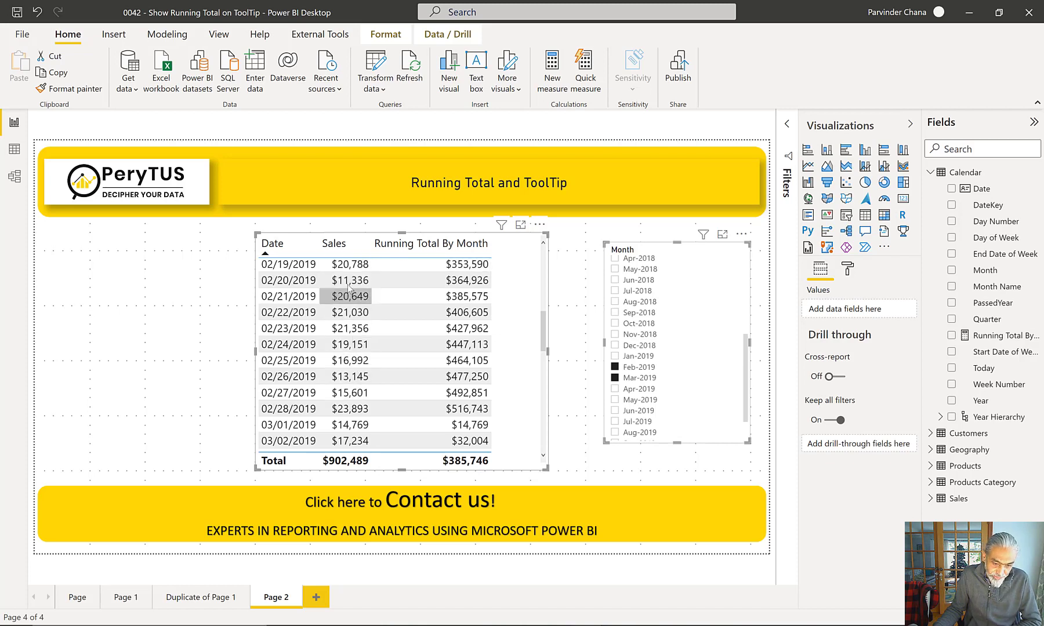
pyautogui.moveTo(351, 287)
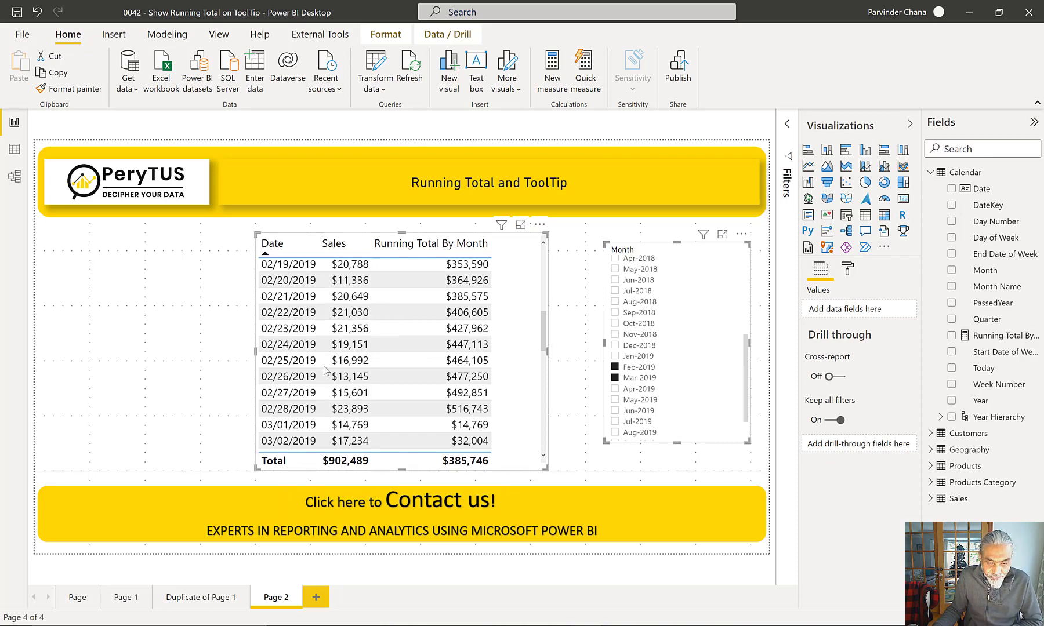
# - Add a new blank page to the report
pyautogui.click(318, 605)
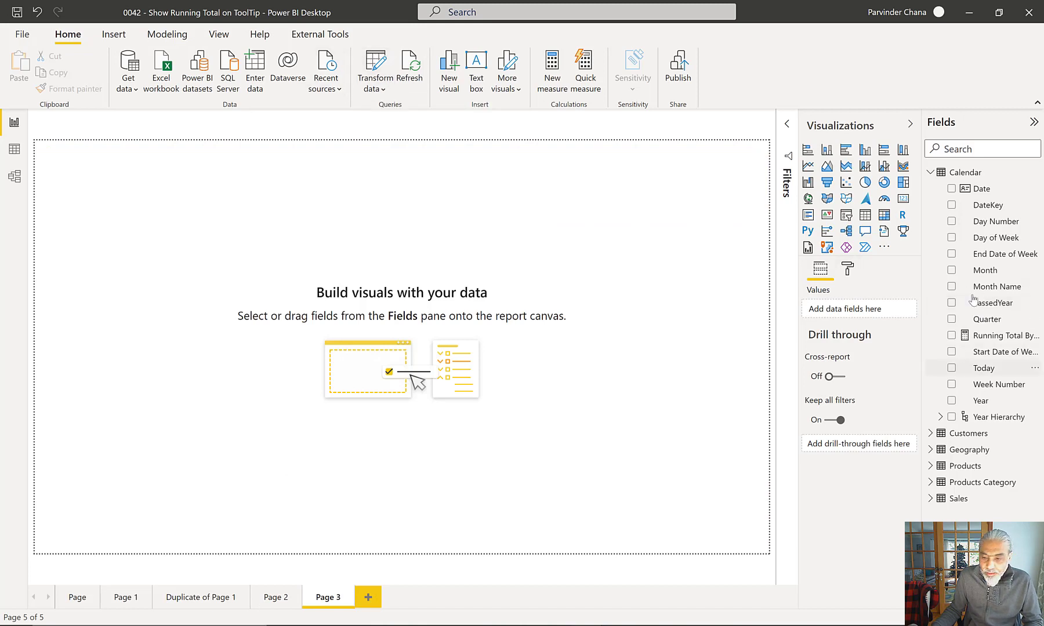
# - Add a card showing the Running Total By Month measure and place it in the page's upper-left corner
pyautogui.moveTo(245, 197); pyautogui.dragTo(227, 190)
pyautogui.click(902, 198)
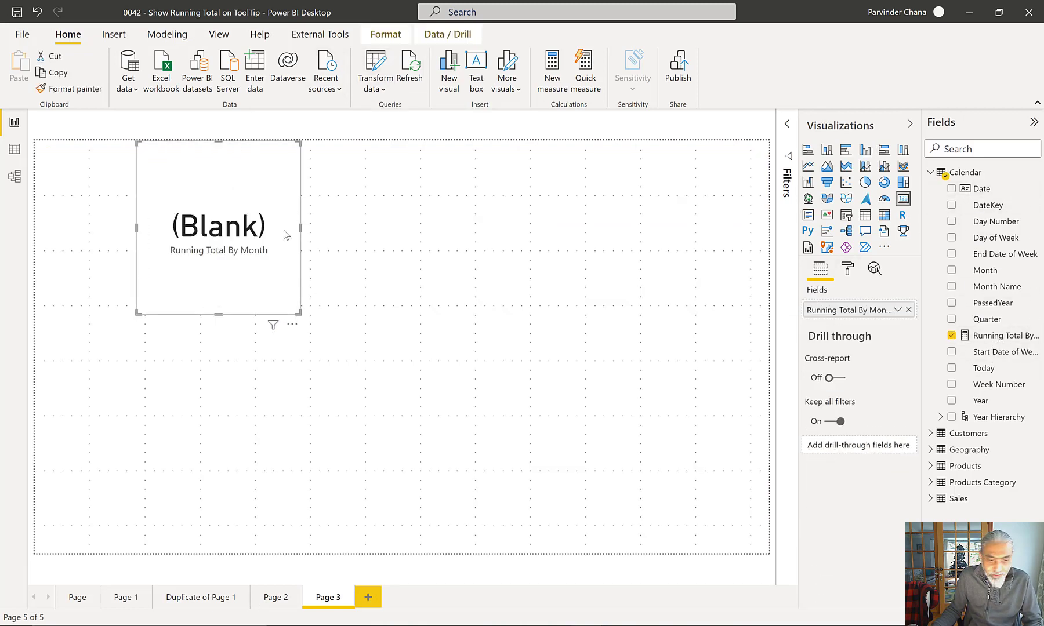
pyautogui.moveTo(261, 253); pyautogui.dragTo(188, 255)
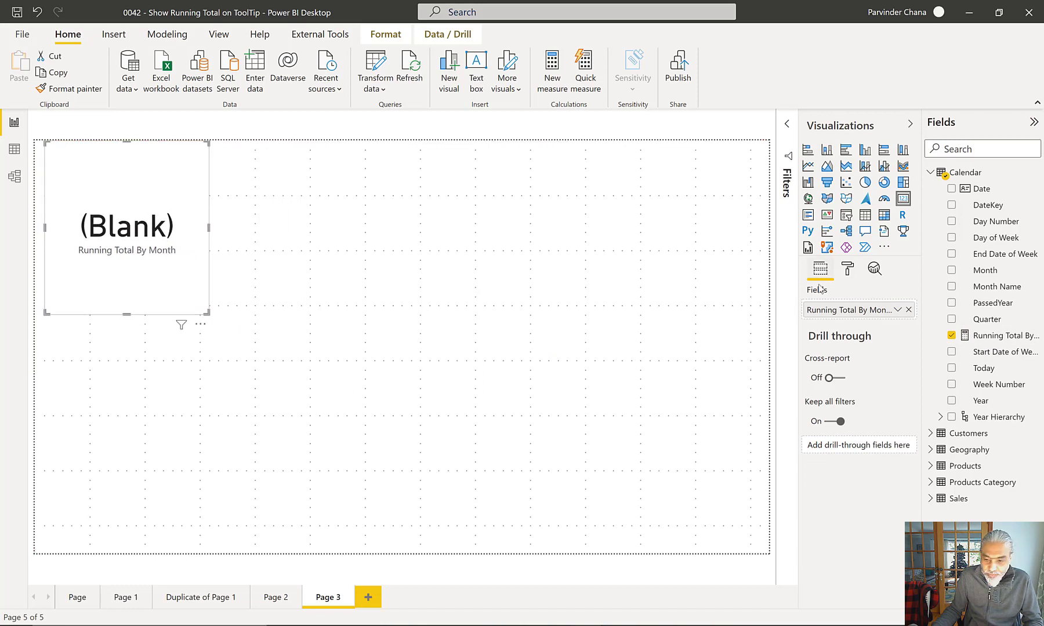
# - Turn on the Tooltip setting in the new page's information so it can serve as a tooltip
pyautogui.press('Escape')
pyautogui.click(847, 269)
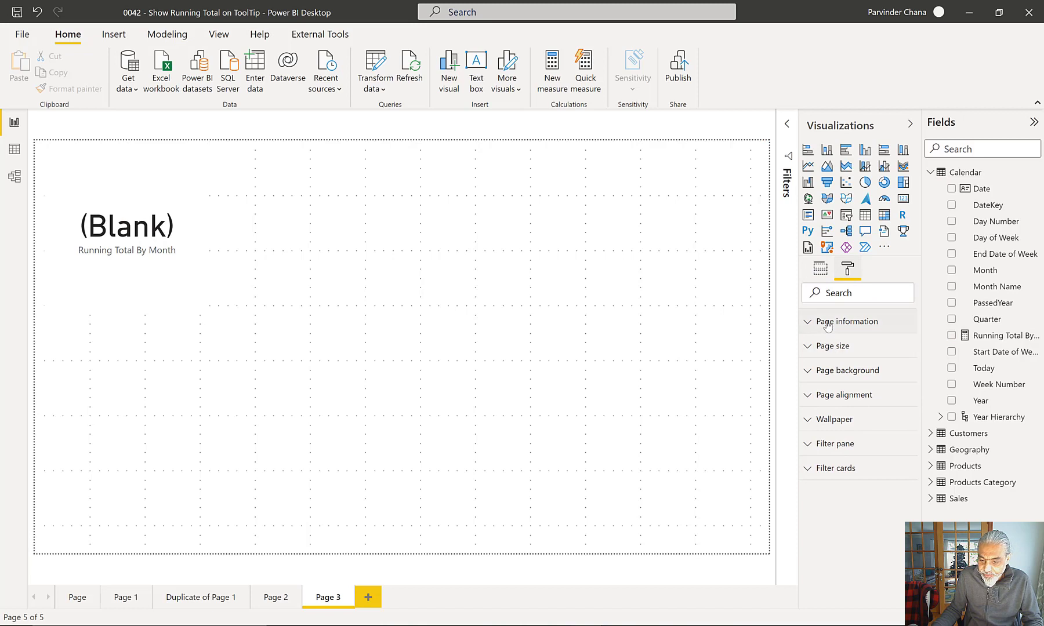
pyautogui.click(828, 322)
pyautogui.click(841, 407)
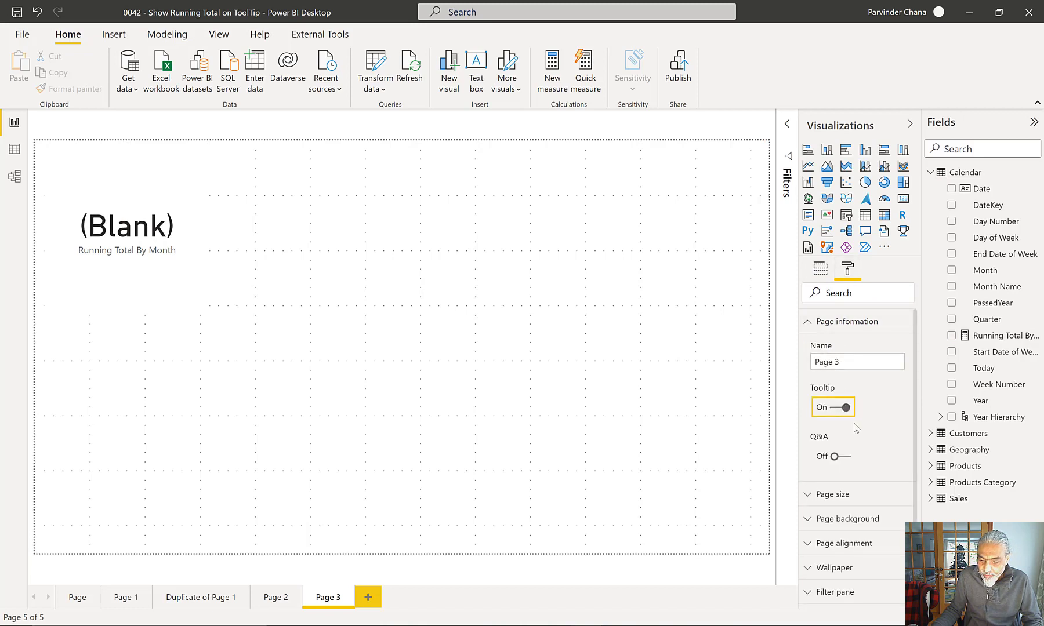
# - Set the tooltip page's size type to Tooltip
pyautogui.scroll(-1, 853, 424)
pyautogui.click(833, 484)
pyautogui.scroll(-2, 844, 435)
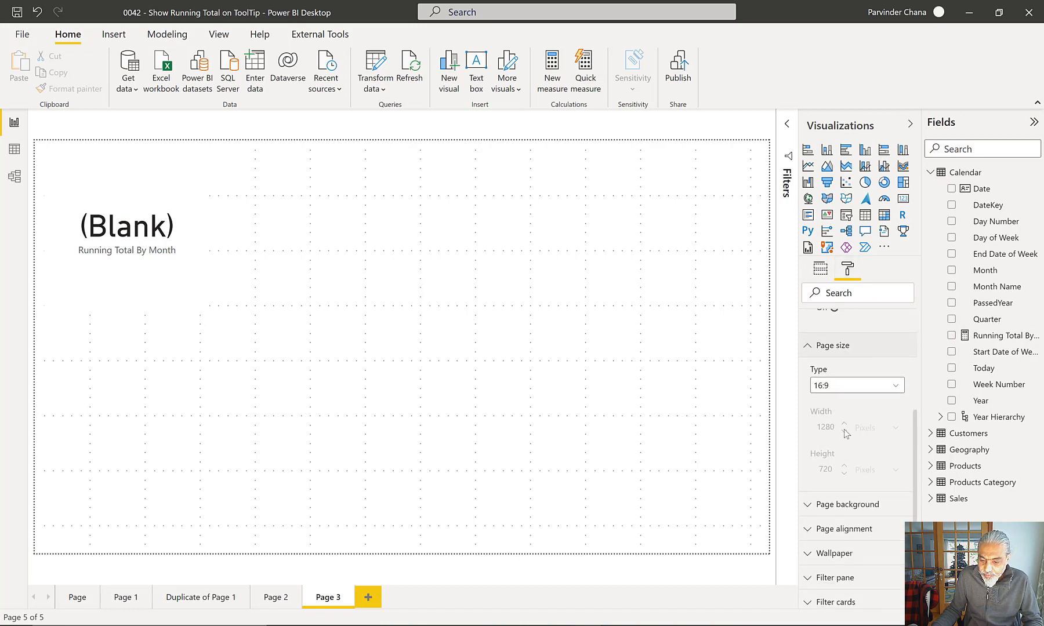
pyautogui.click(858, 386)
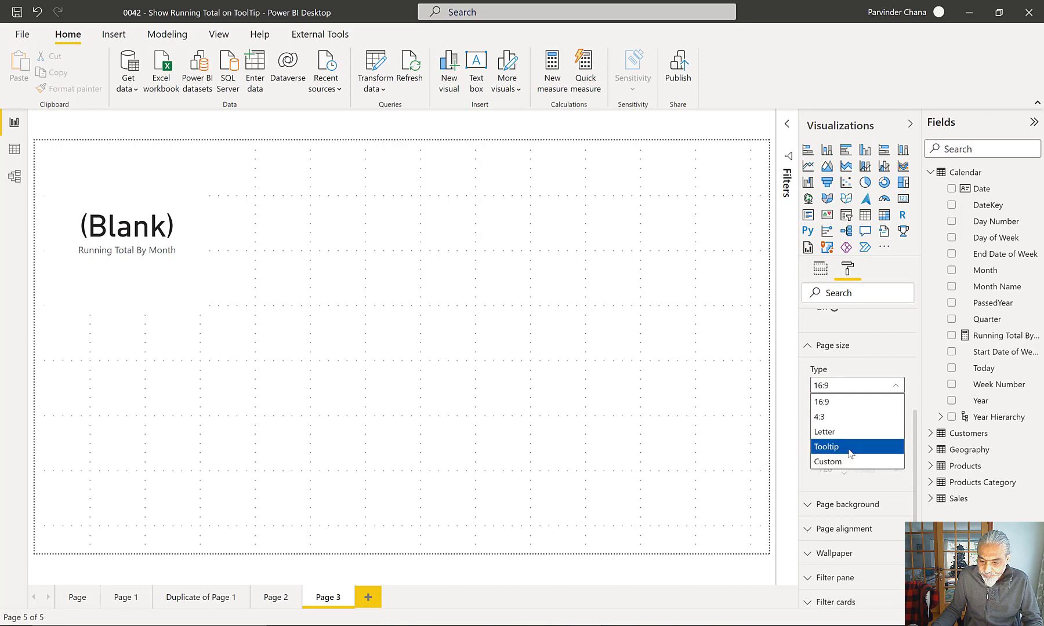
pyautogui.click(849, 448)
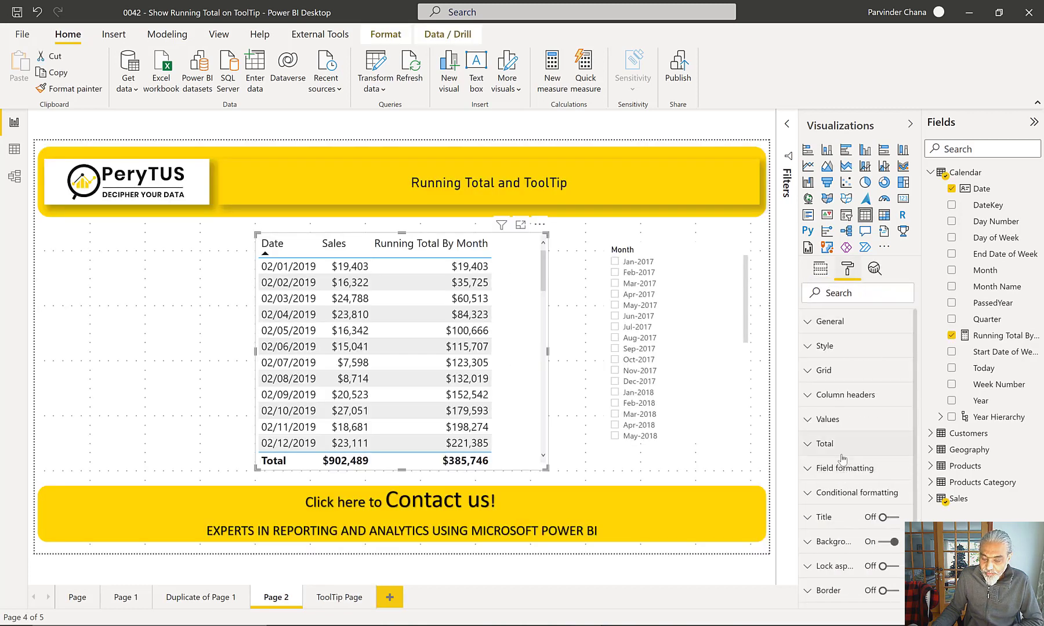
# - Turn on the tooltip for the Date and Sales table on Page 2 and assign the report page ToolTip Page
pyautogui.scroll(-2, 847, 482)
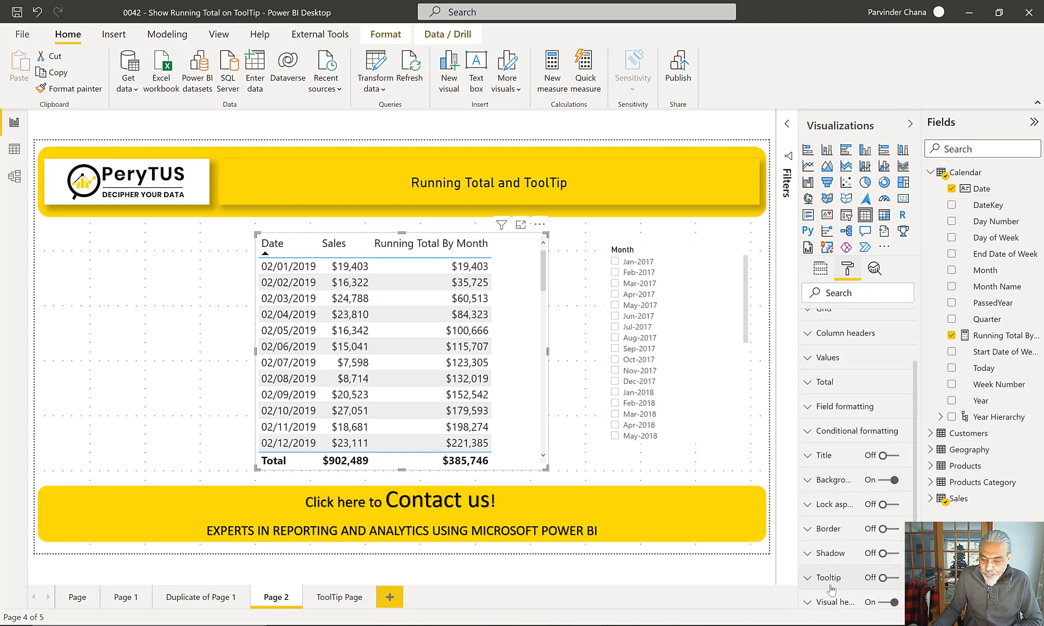
pyautogui.click(890, 579)
pyautogui.click(829, 578)
pyautogui.scroll(-2, 856, 487)
pyautogui.click(856, 486)
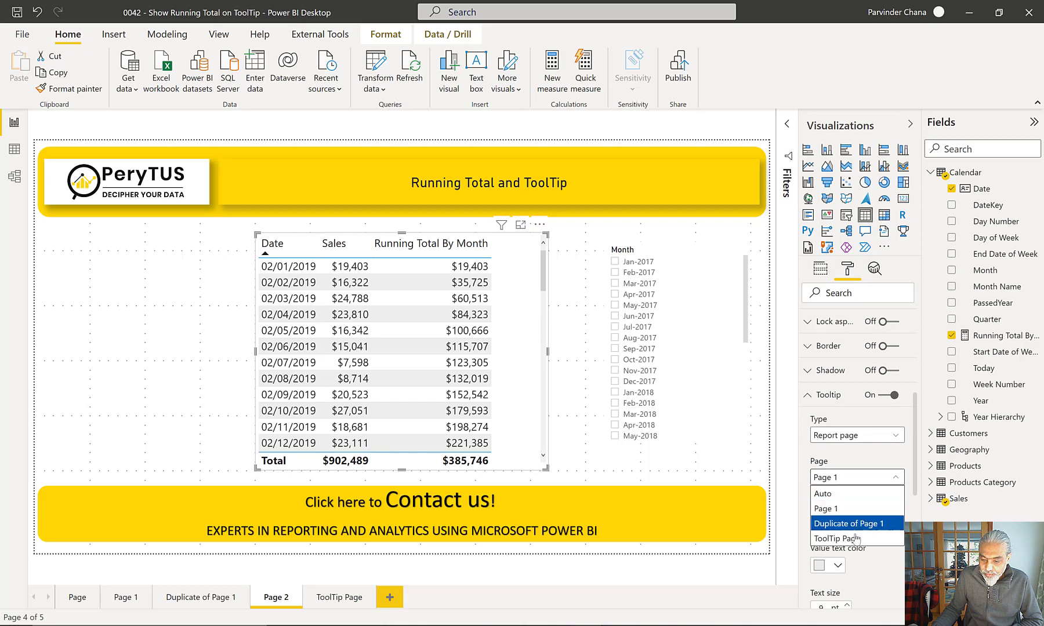
pyautogui.click(859, 544)
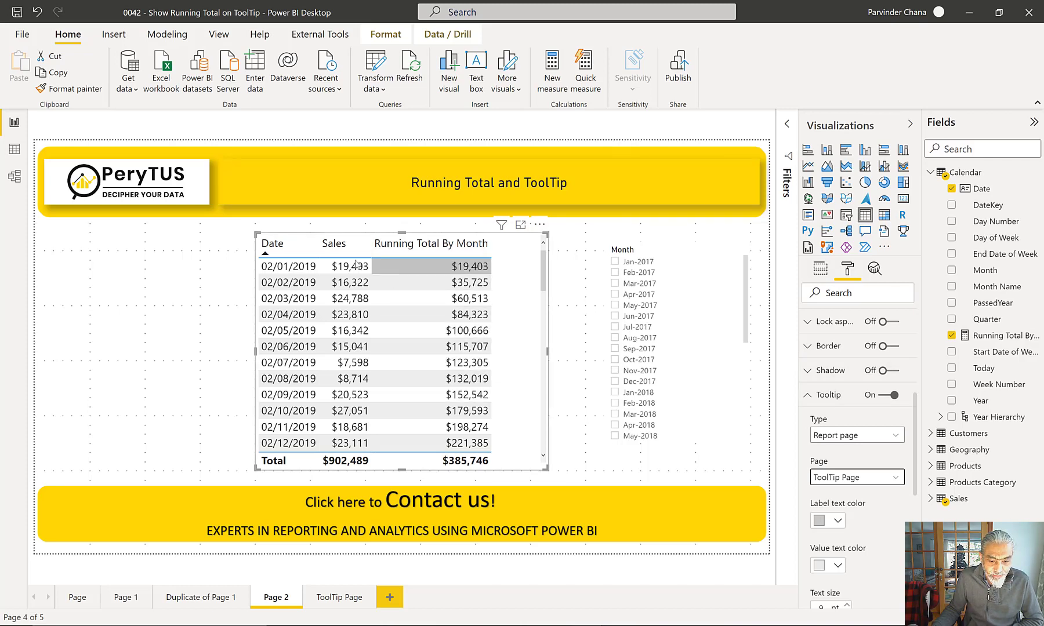
pyautogui.moveTo(354, 267)
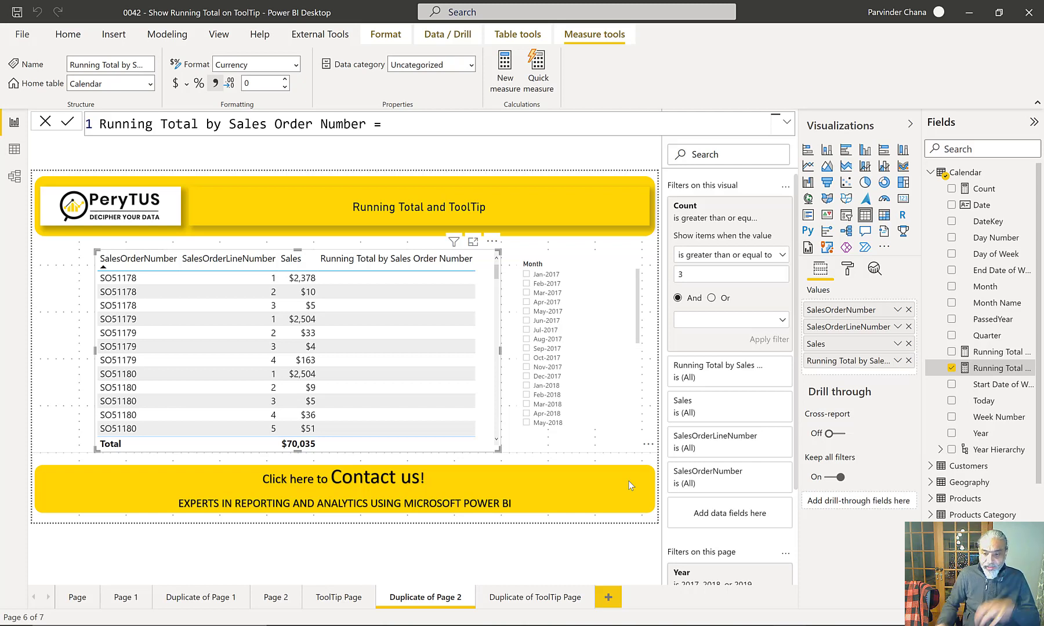
# - Review the DAX formula of the existing Running Total By Month measure
pyautogui.click(993, 352)
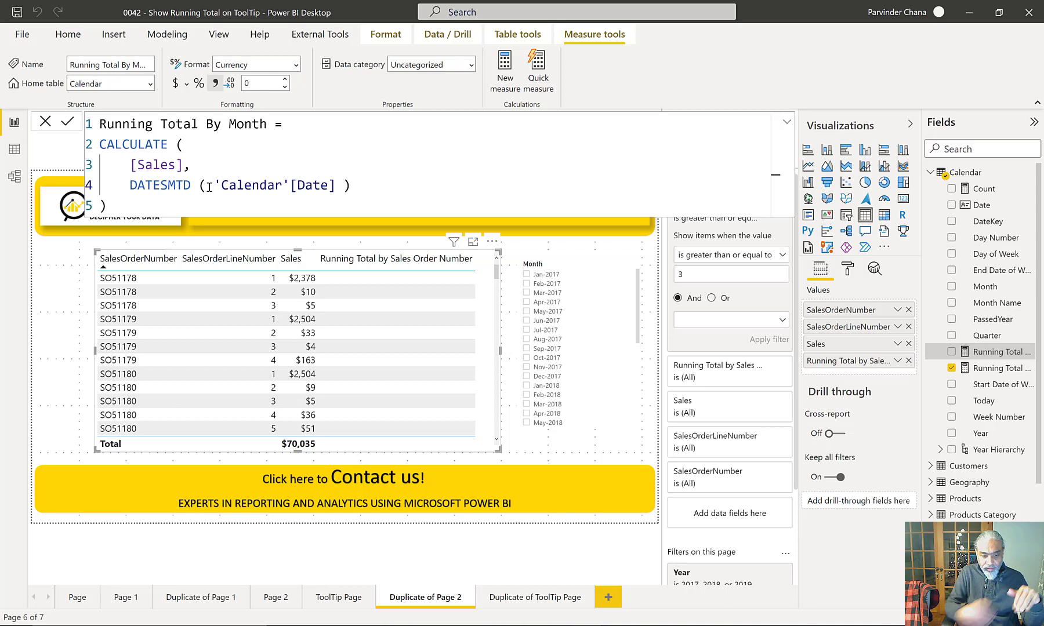
pyautogui.click(209, 188)
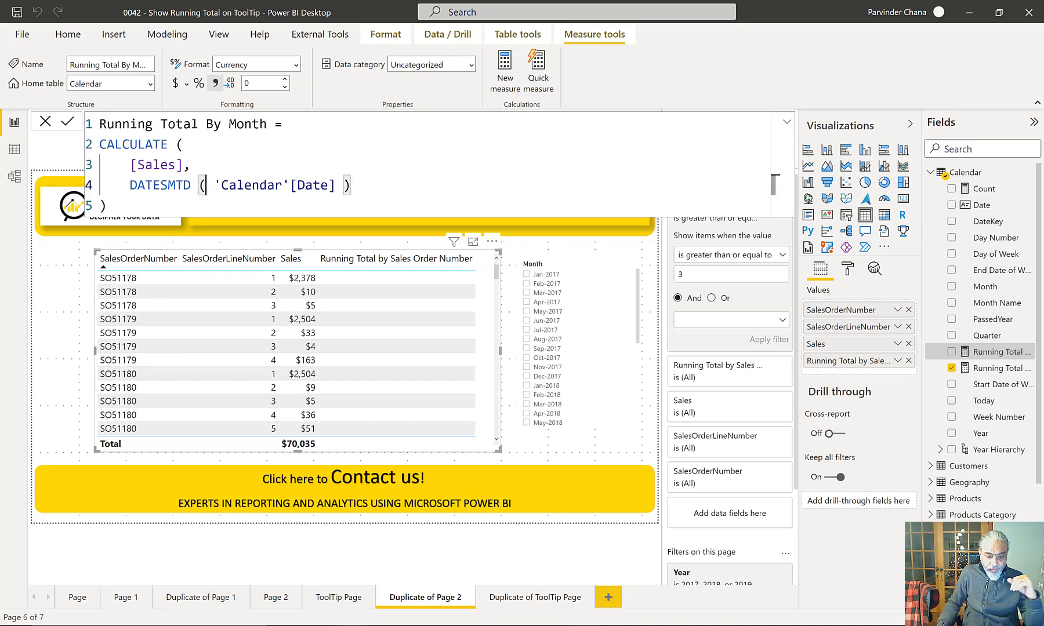
pyautogui.press('Down')
# - Check the daily running totals and the tooltip on a Sales value in the Page 2 table
pyautogui.click(276, 597)
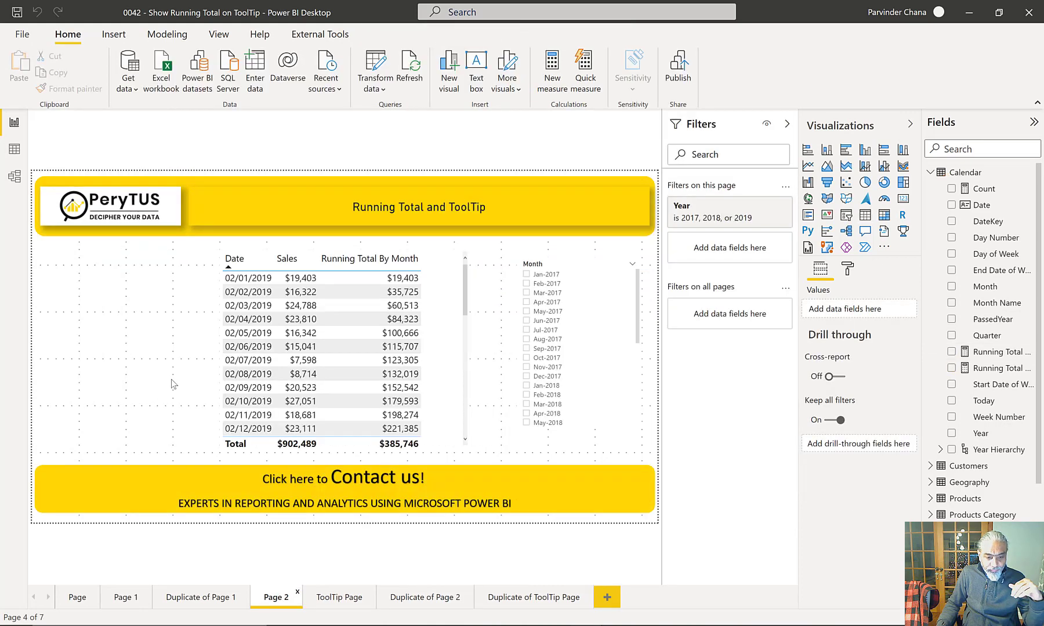
pyautogui.scroll(-2, 400, 374)
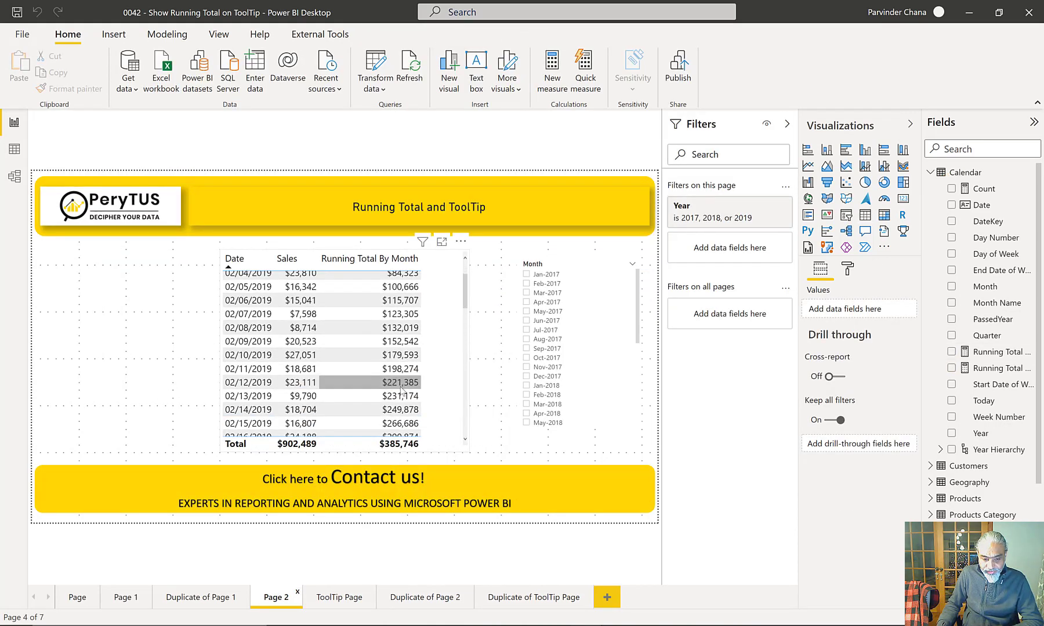
pyautogui.moveTo(304, 326)
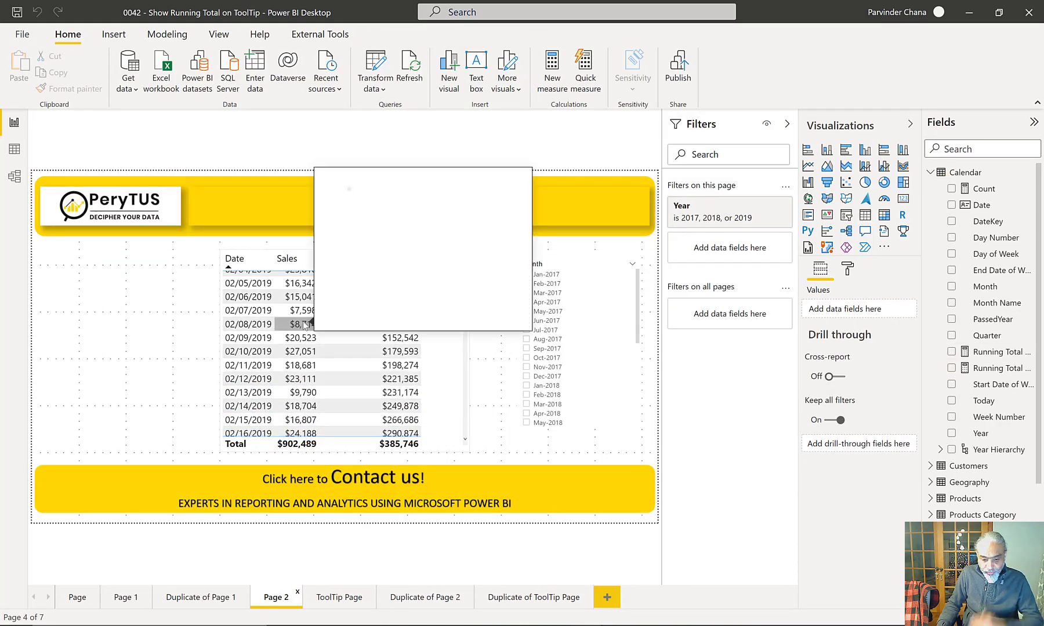
# - Turn off the tooltip for the sales order table on Duplicate of Page 2
pyautogui.click(415, 602)
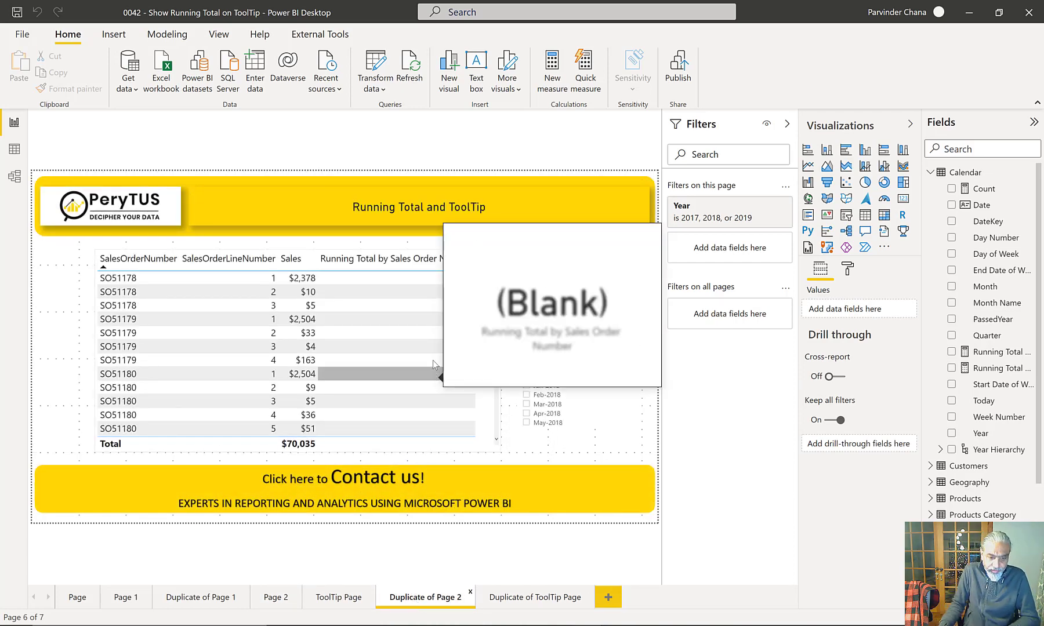
pyautogui.moveTo(263, 301)
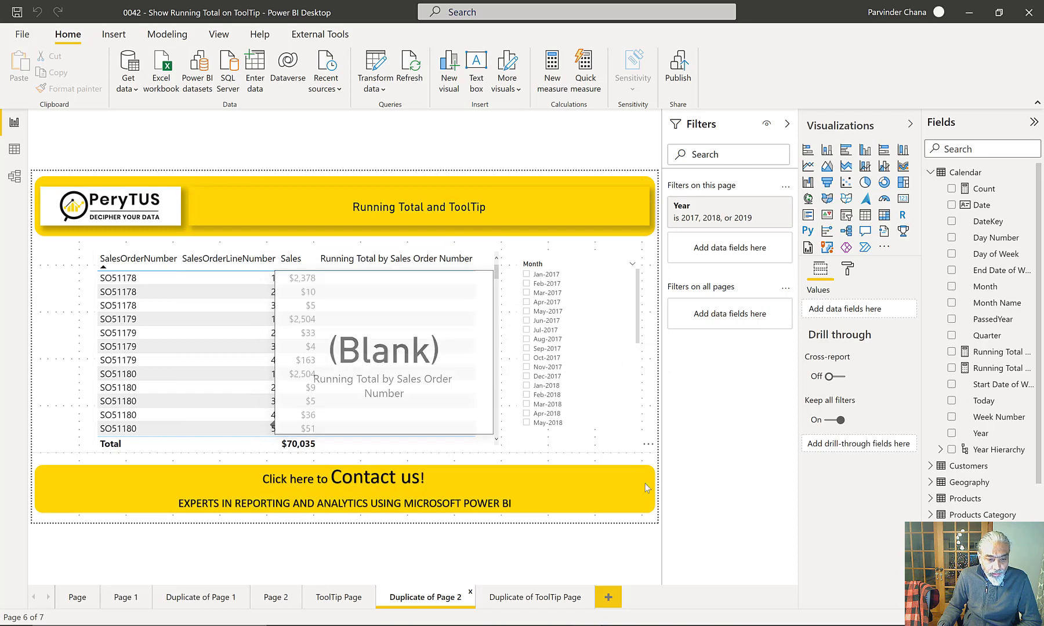
pyautogui.click(254, 286)
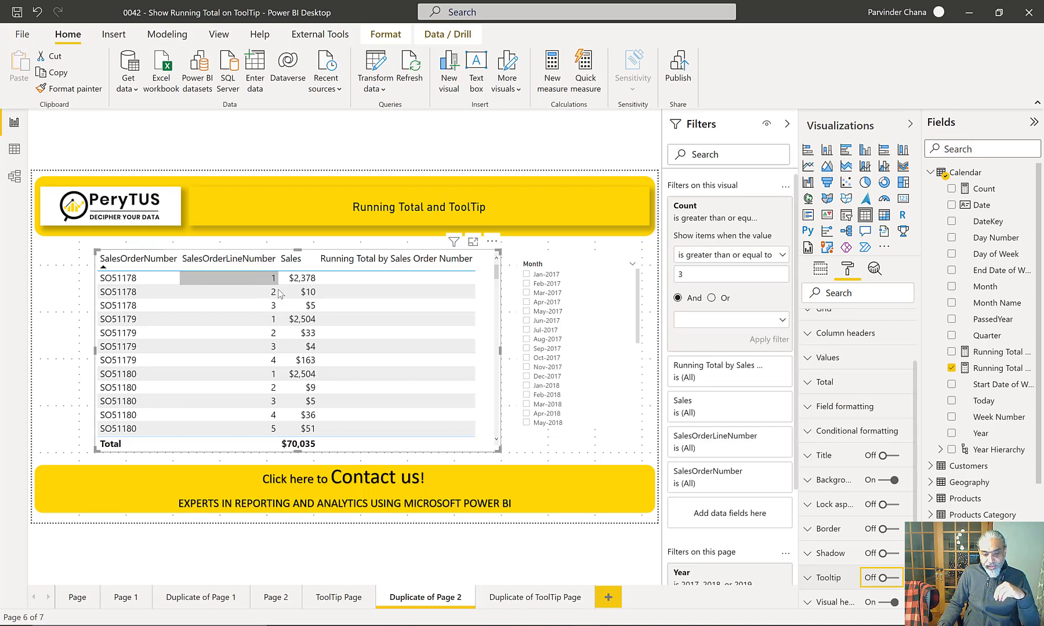
pyautogui.moveTo(306, 285)
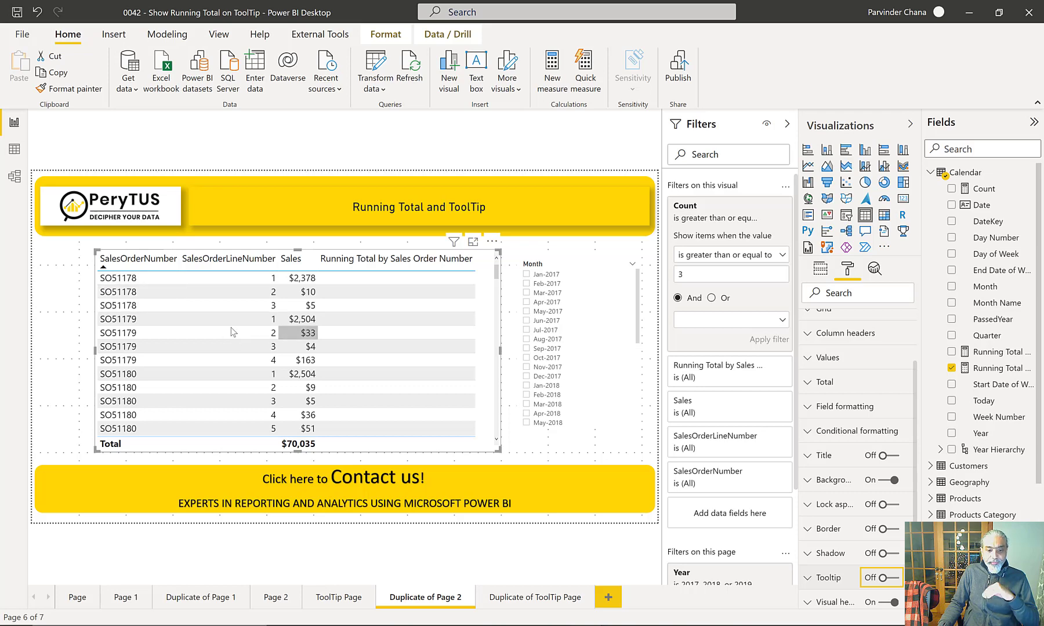
# - Start the Running Total by Sales Order Number measure's formula with CALCULATE and [Sales] as its expression
pyautogui.click(1018, 370)
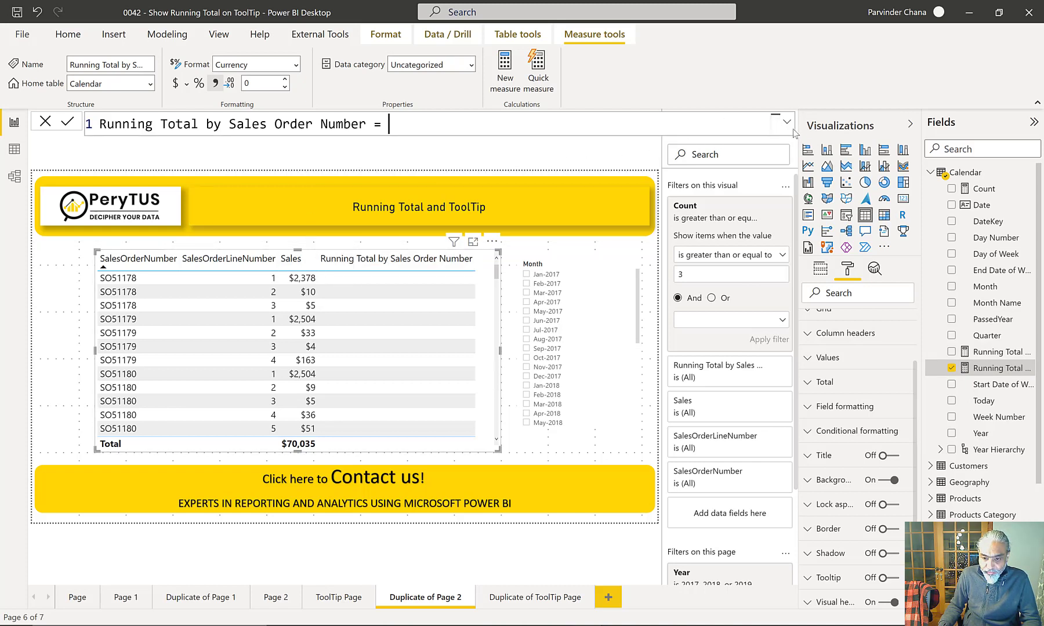
pyautogui.click(786, 124)
pyautogui.hotkey('shift', 'Return')
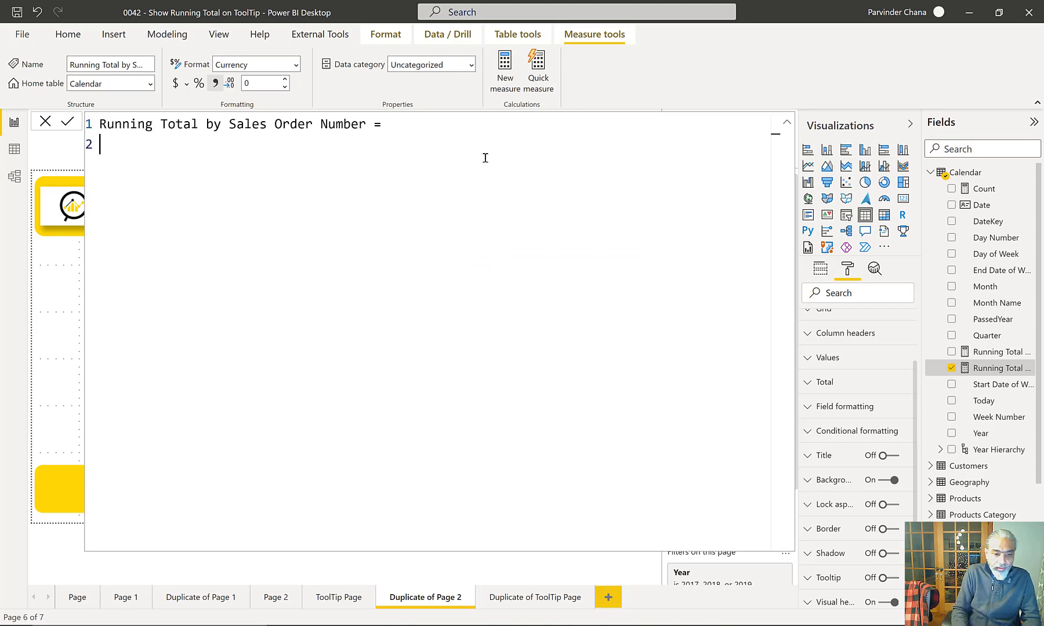
pyautogui.write('CALC')
pyautogui.press('Tab')
pyautogui.write('(')
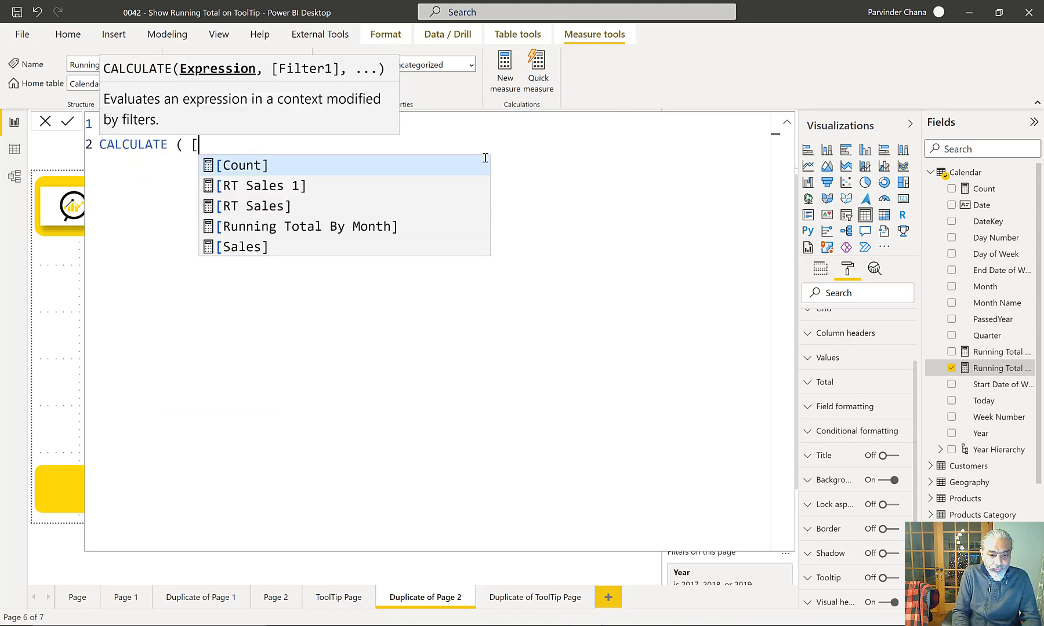
pyautogui.hotkey('shift', 'Return')
pyautogui.write('[Sales')
pyautogui.press('Tab')
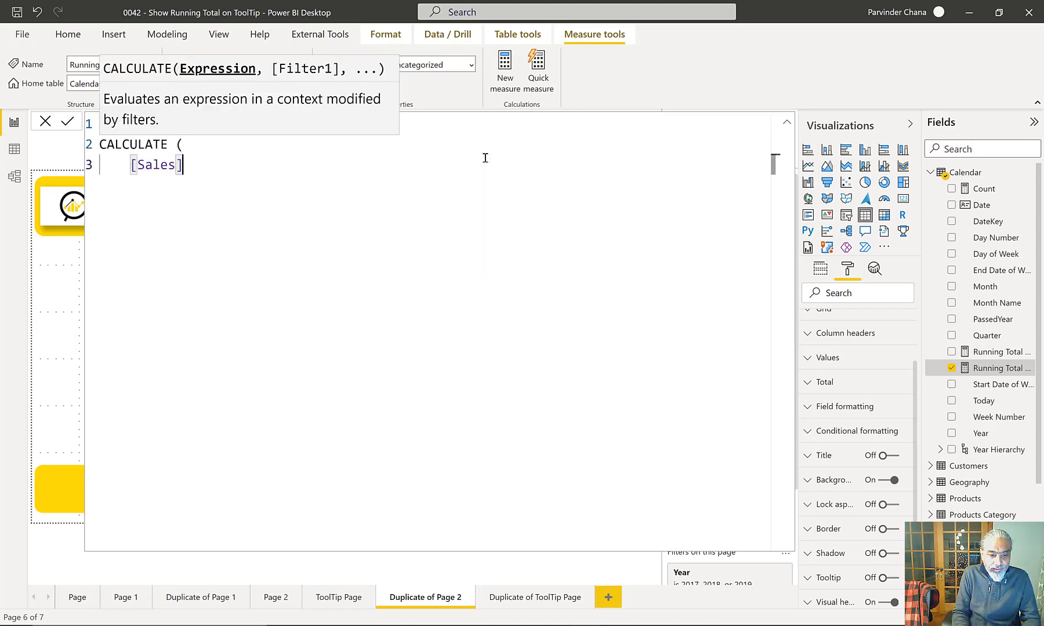
pyautogui.write(',')
pyautogui.hotkey('shift', 'Return')
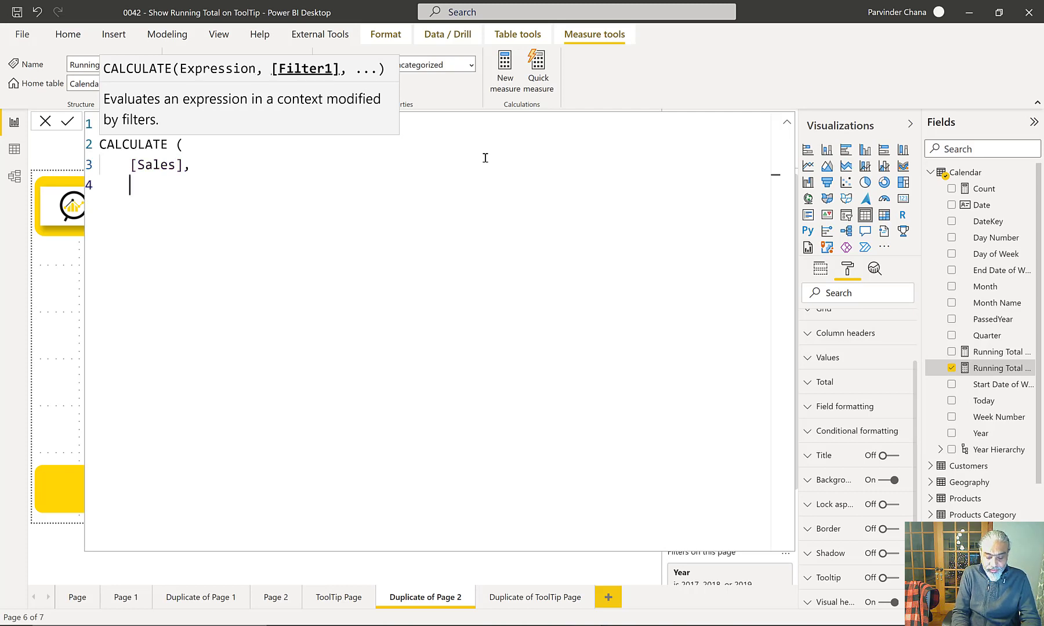
# - Add a FILTER argument over ALLSELECTED ( Sales[SalesOrderLineNumber] ) to the CALCULATE formula
pyautogui.write('FILTE')
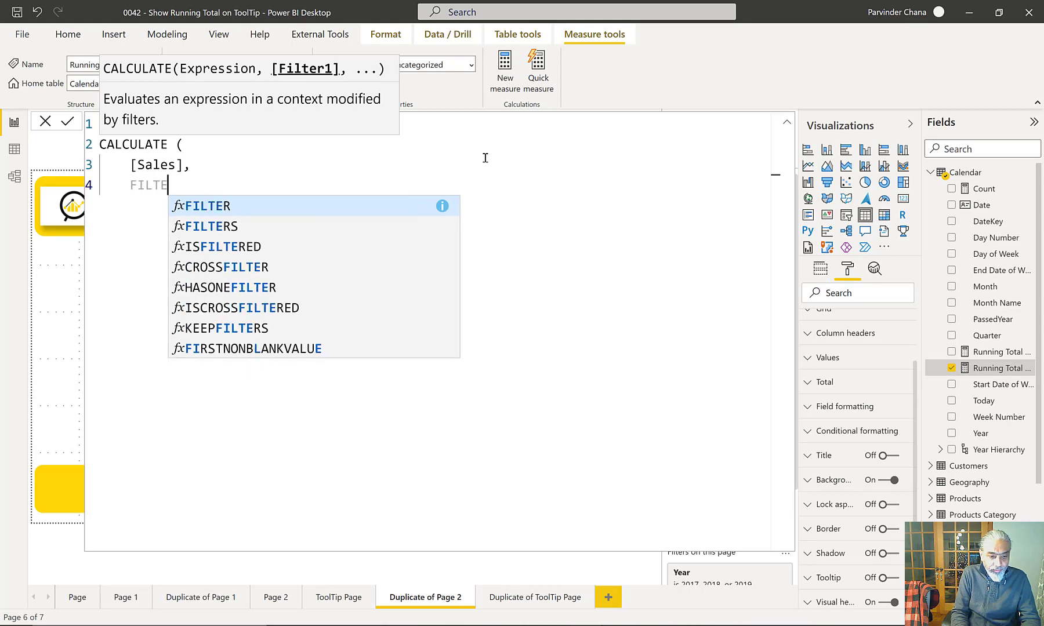
pyautogui.press('Tab')
pyautogui.write('(')
pyautogui.hotkey('shift', 'Return')
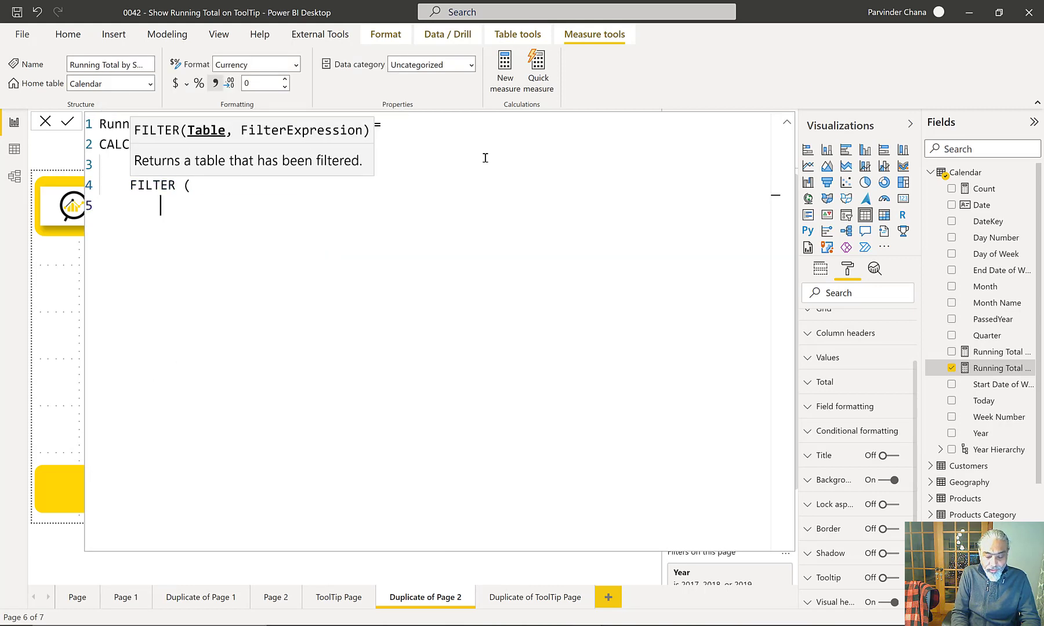
pyautogui.write('ALLSELECTE')
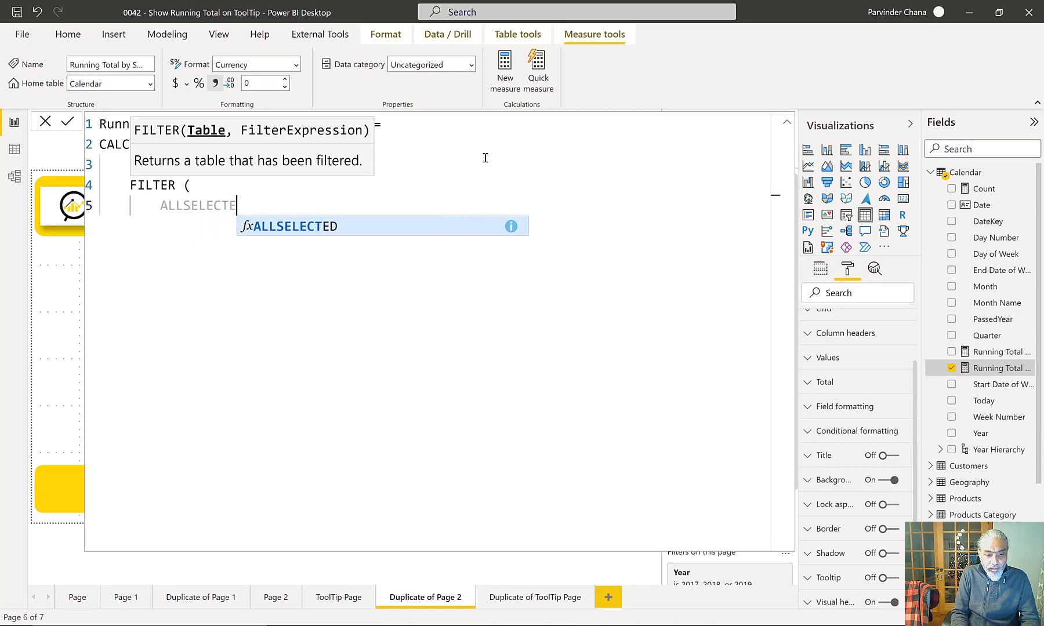
pyautogui.press('Tab')
pyautogui.write('( L')
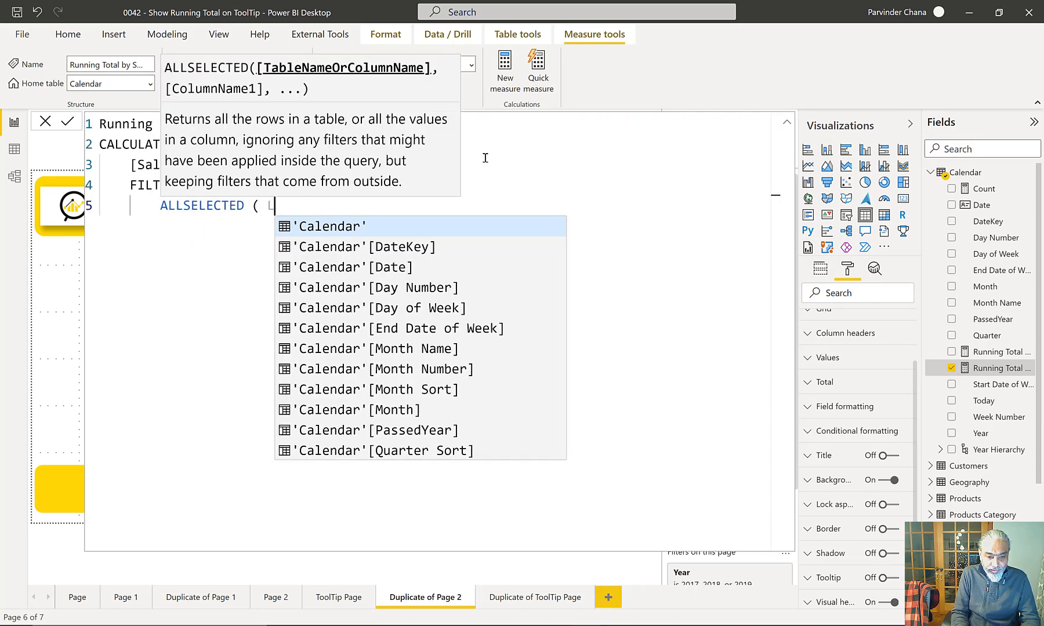
pyautogui.write('ine')
pyautogui.press('Tab')
pyautogui.write(')')
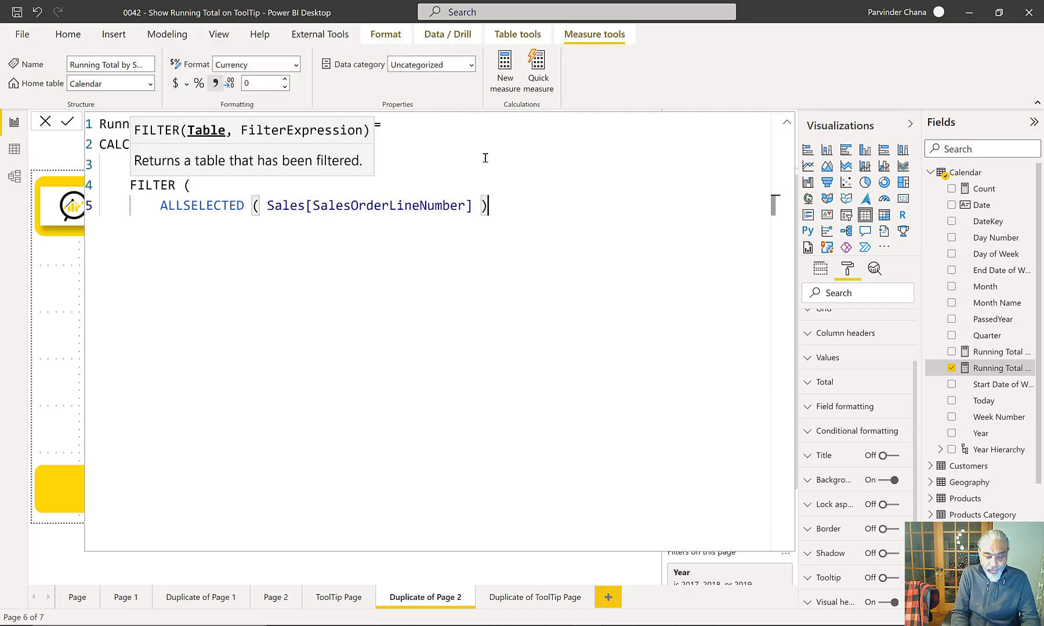
# - Add the filter condition Sales[SalesOrderLineNumber] <= MAX ( Sales[SalesOrderLineNumber] ) to the FILTER function
pyautogui.write(',')
pyautogui.press('Return')
pyautogui.write('Sales')
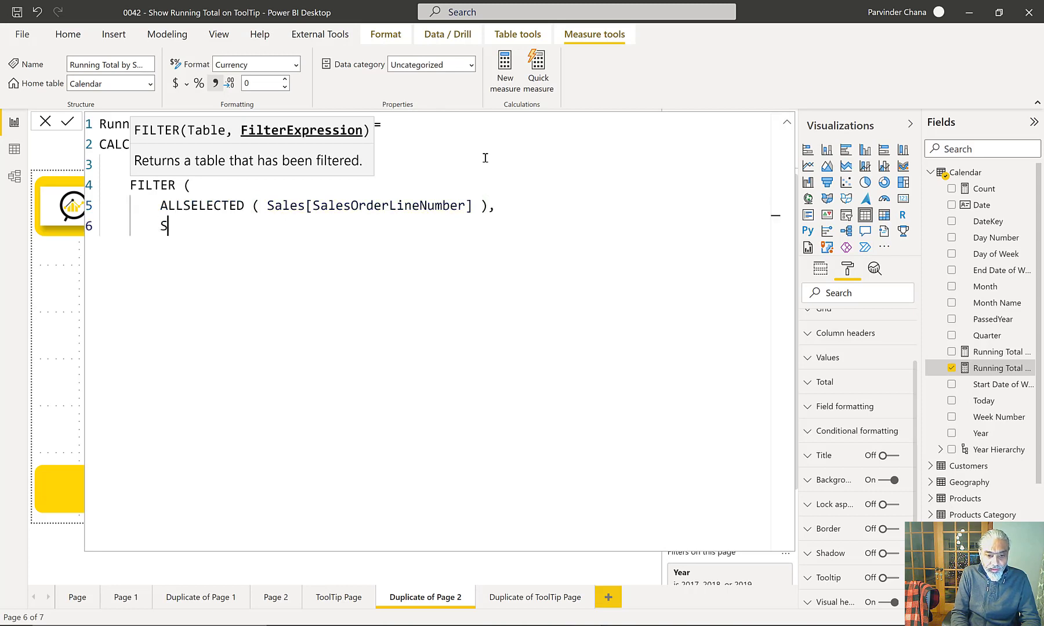
pyautogui.press('Down')
pyautogui.press('Down')
pyautogui.press('Down')
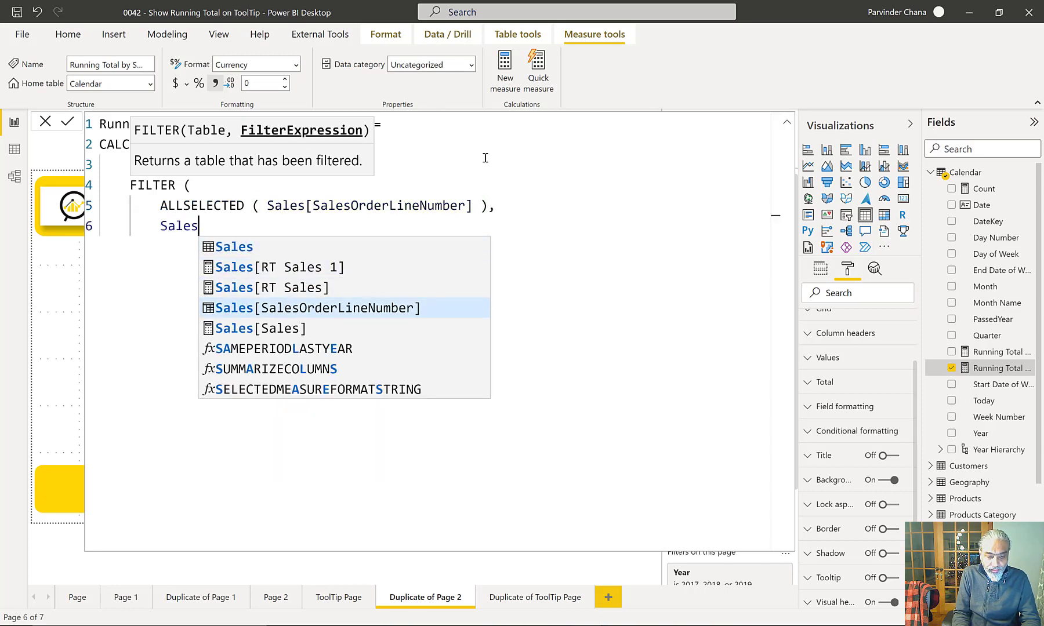
pyautogui.press('Tab')
pyautogui.write('<')
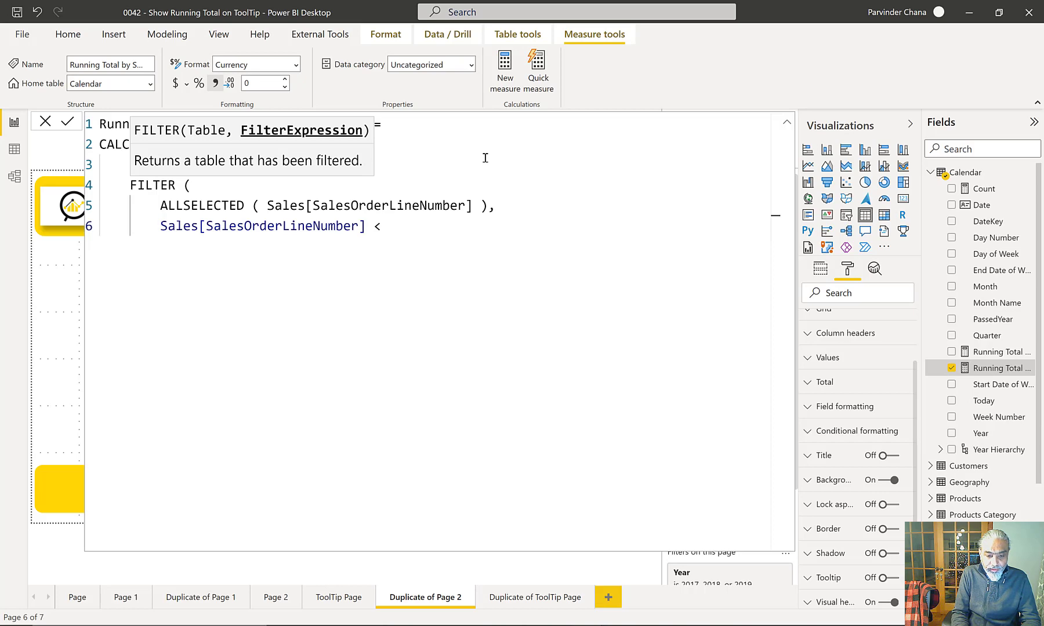
pyautogui.write('= MAX ( Sales')
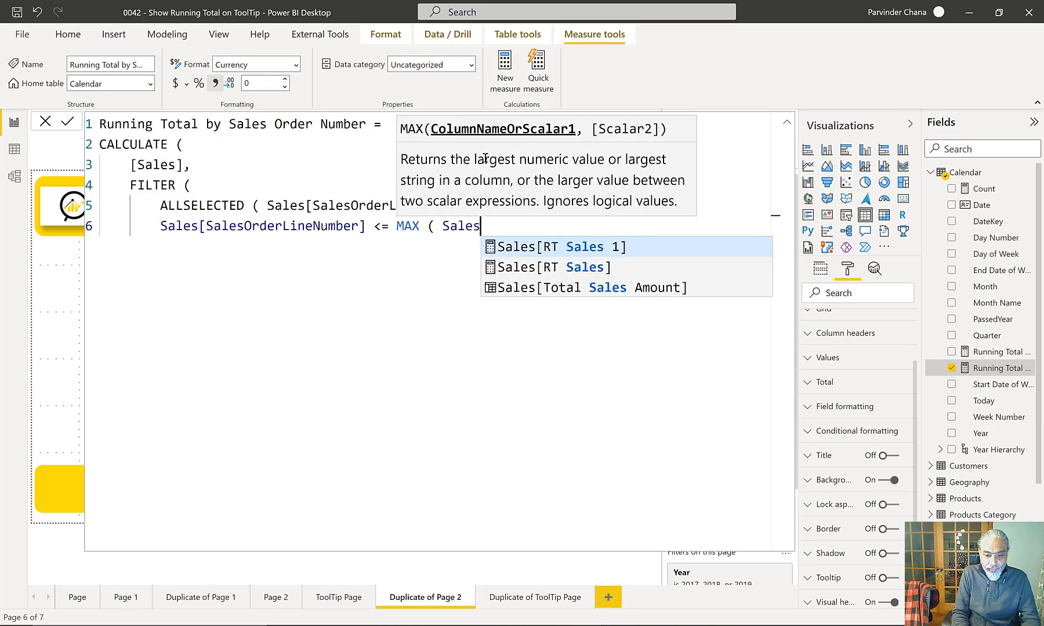
pyautogui.write('[SalesOrder')
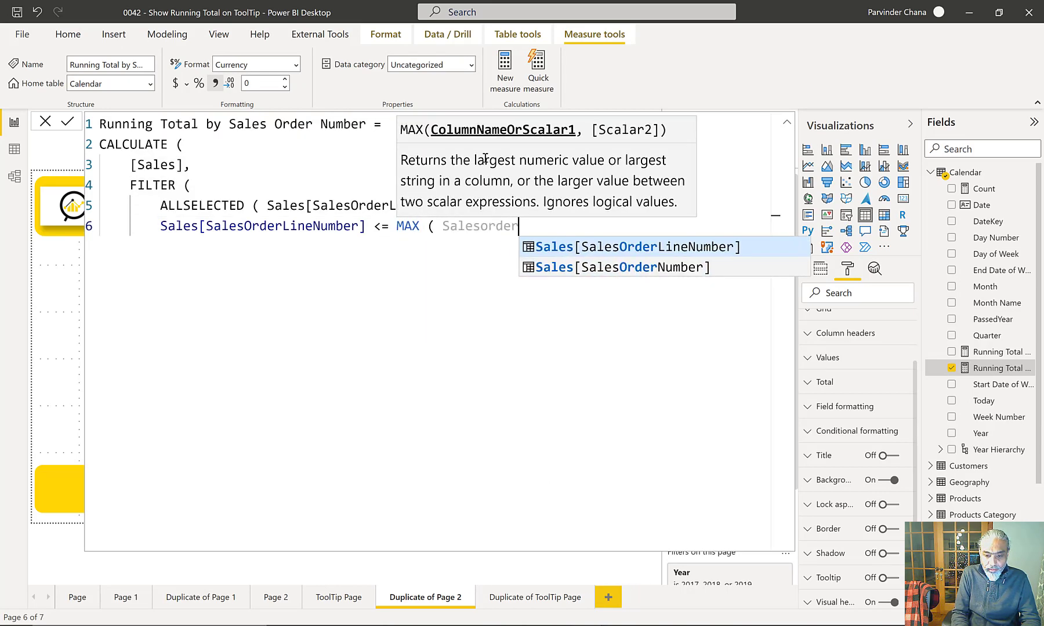
pyautogui.press('Tab')
pyautogui.write(')')
pyautogui.press('Return')
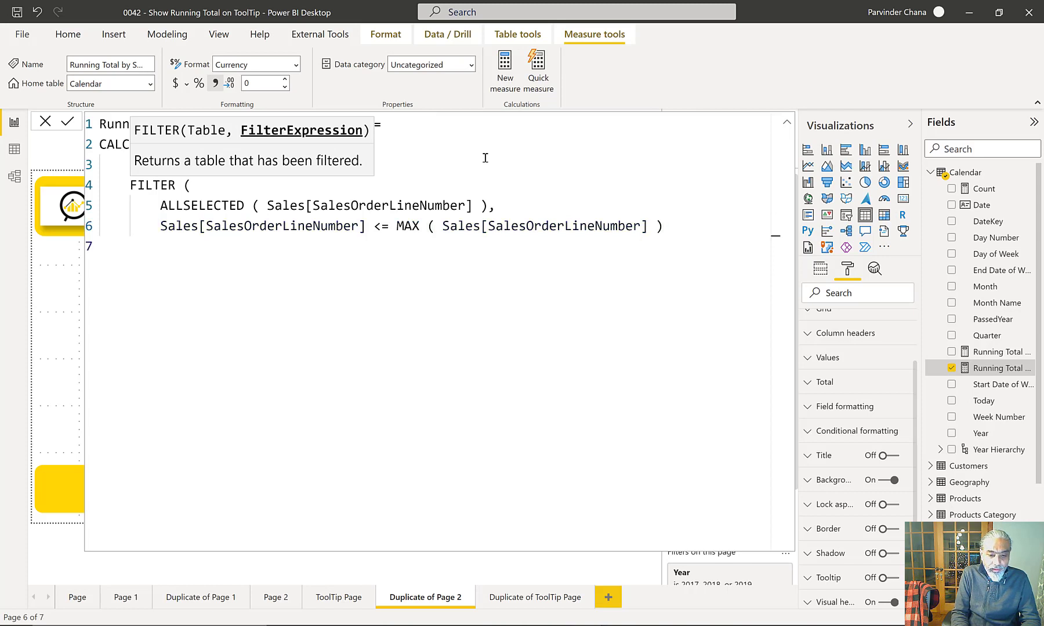
# - Close the FILTER and CALCULATE functions, commit the measure formula and collapse the formula view
pyautogui.write(')')
pyautogui.press('Return')
pyautogui.write(')')
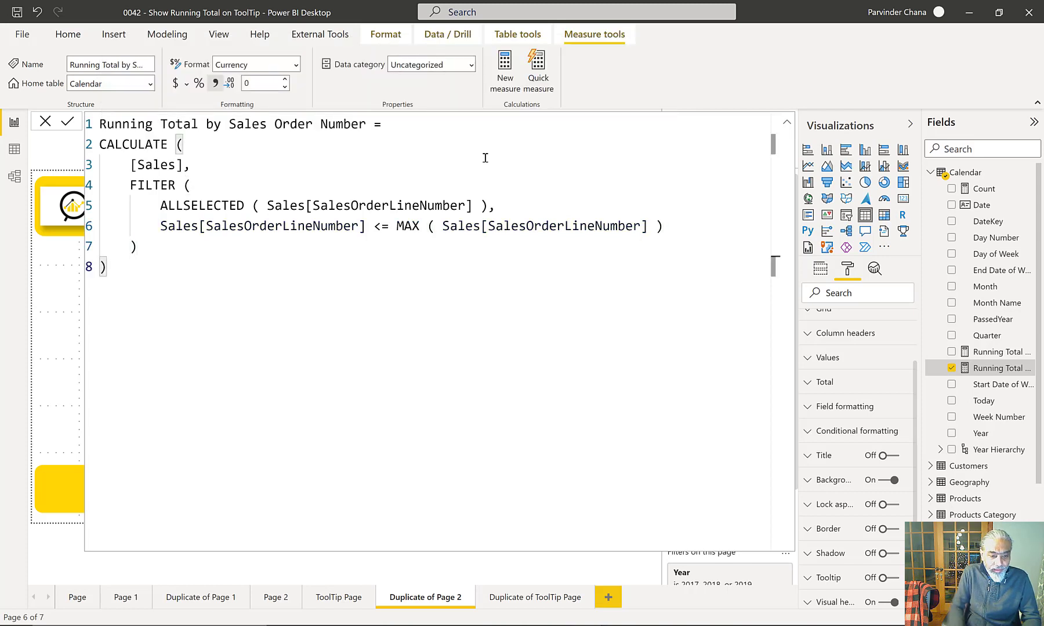
pyautogui.press('Return')
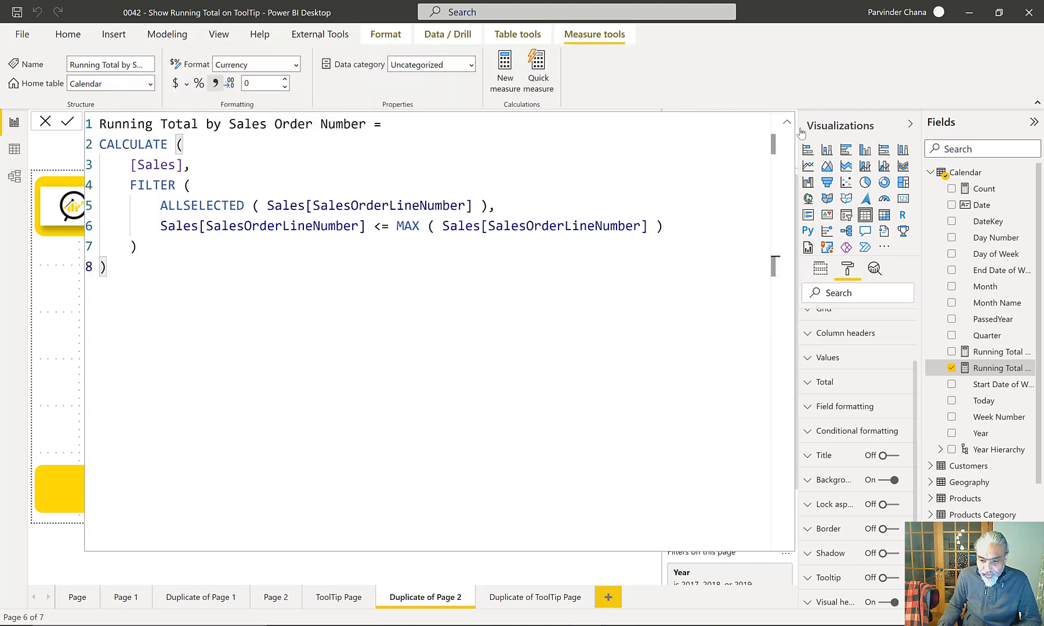
pyautogui.click(787, 124)
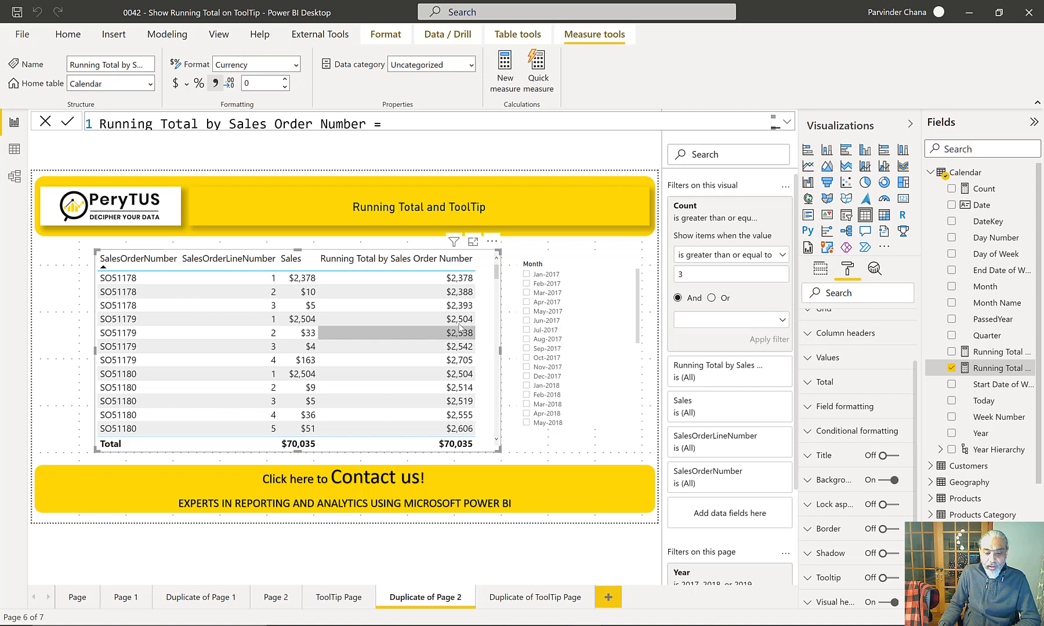
# - Check the running totals per sales order and remove the Running Total by Sales Order Number column from the table
pyautogui.moveTo(448, 343)
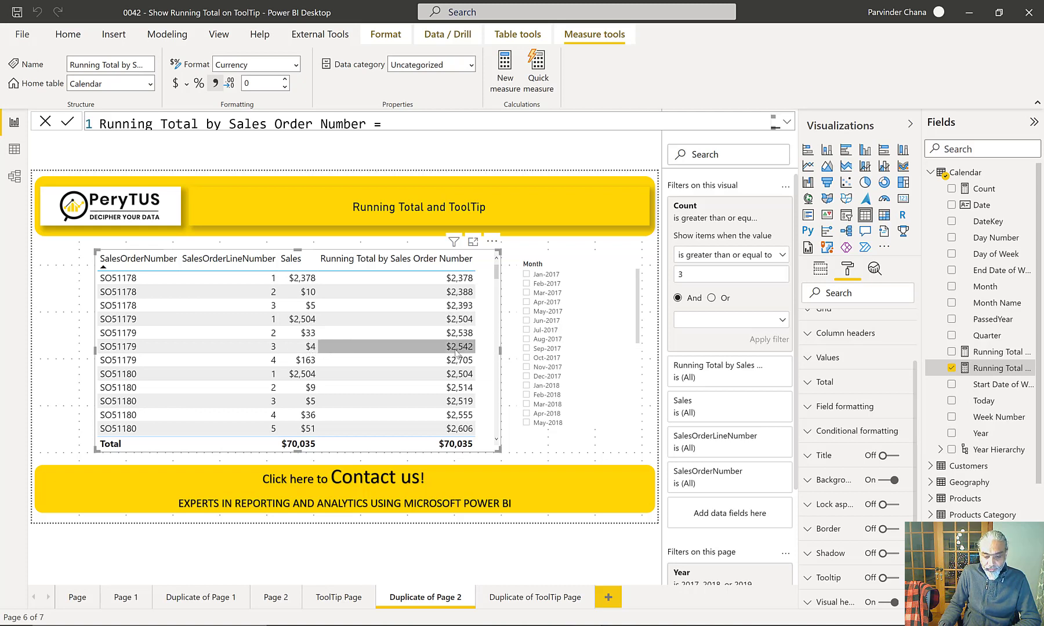
pyautogui.moveTo(454, 241)
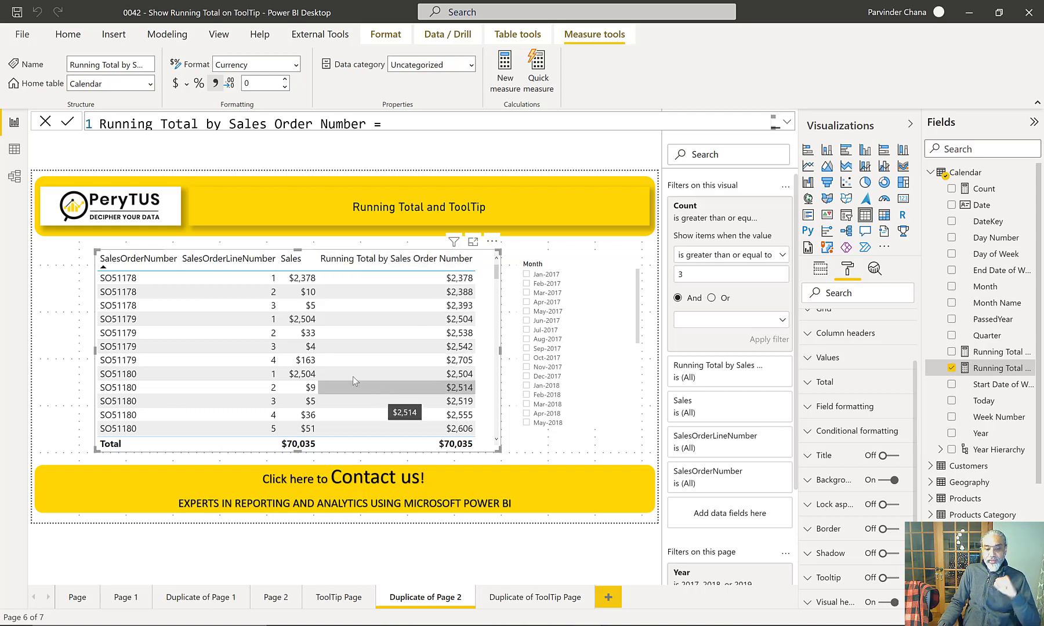
pyautogui.moveTo(341, 352)
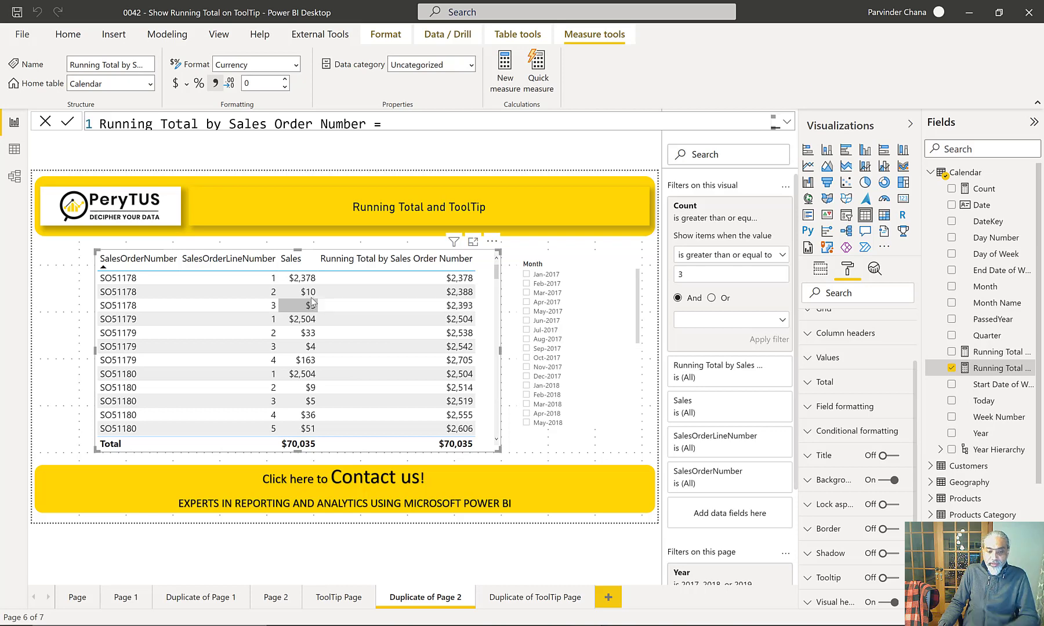
pyautogui.click(820, 269)
pyautogui.click(908, 361)
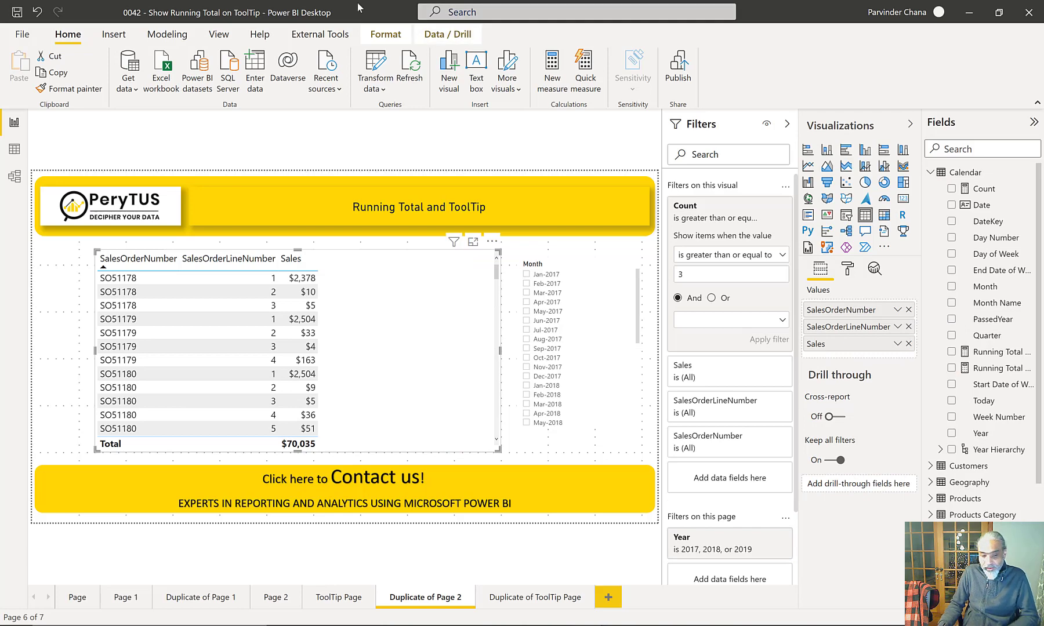
# - Check which measure the card on Duplicate of ToolTip Page uses and return to Duplicate of Page 2
pyautogui.click(535, 598)
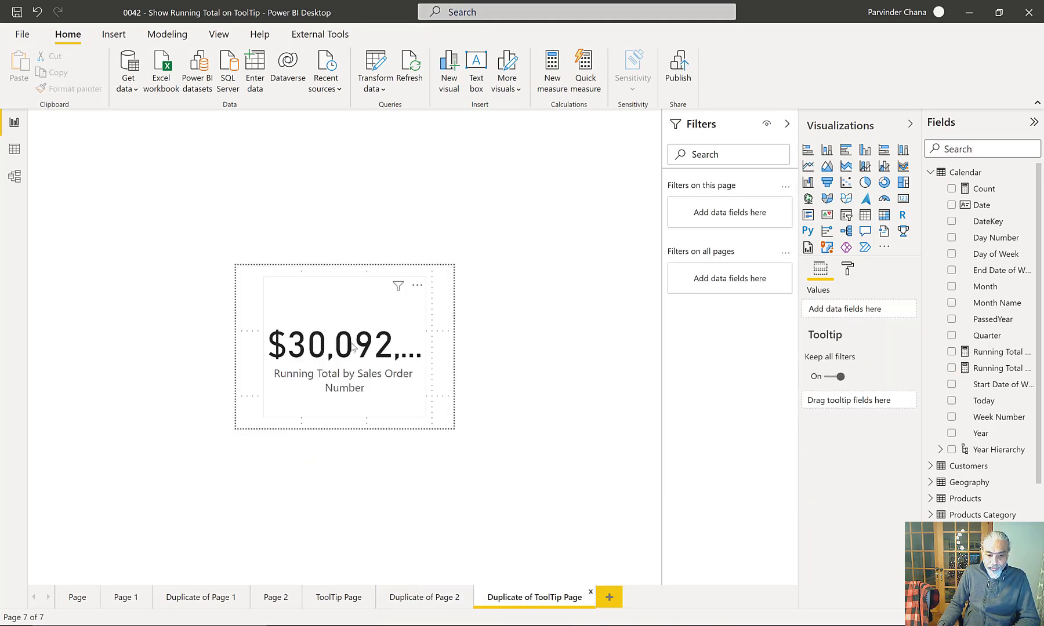
pyautogui.click(348, 363)
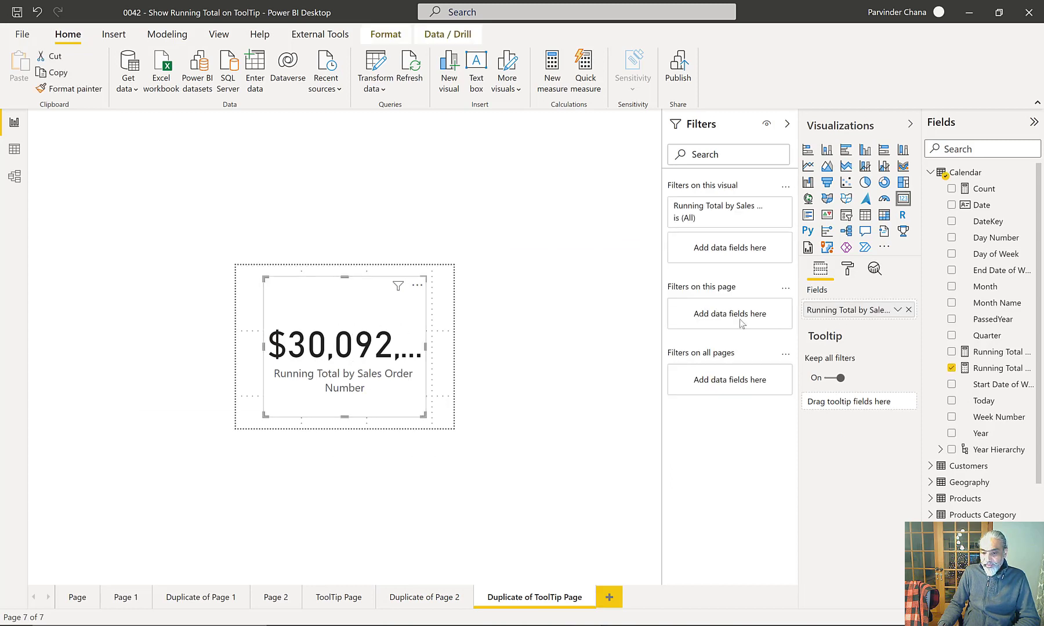
pyautogui.click(442, 597)
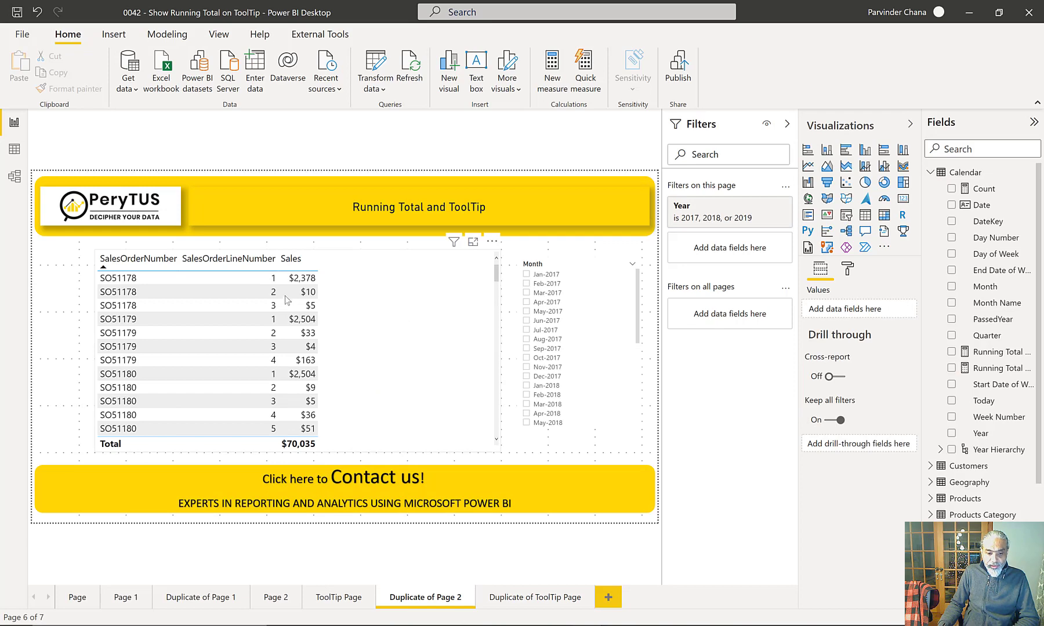
# - Turn on the sales order table's tooltip and use Duplicate of ToolTip Page as its report page
pyautogui.click(294, 307)
pyautogui.click(847, 269)
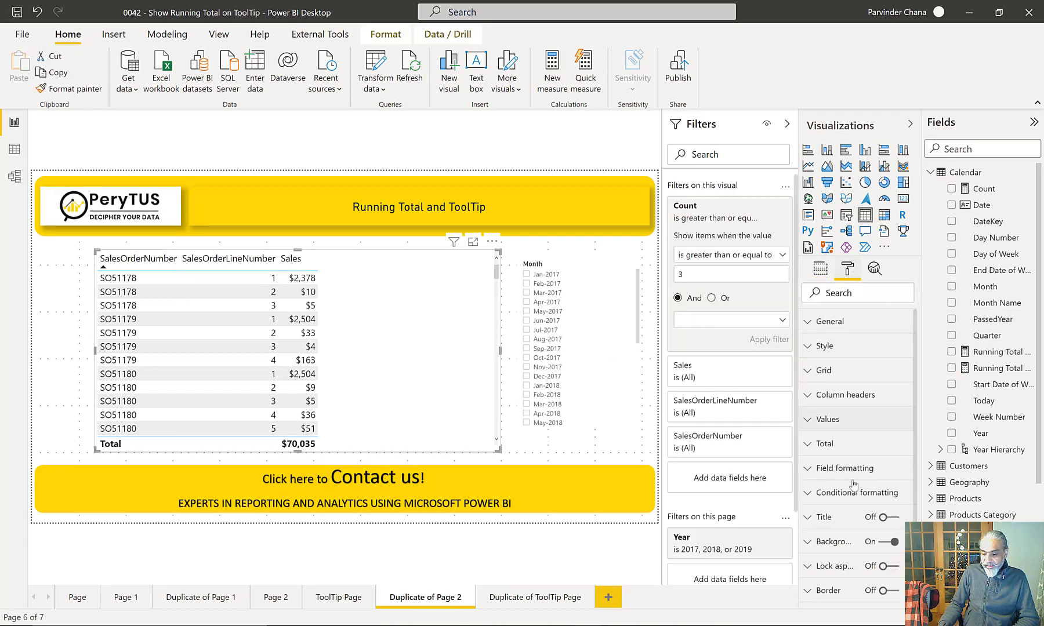
pyautogui.scroll(-2, 854, 516)
pyautogui.click(884, 579)
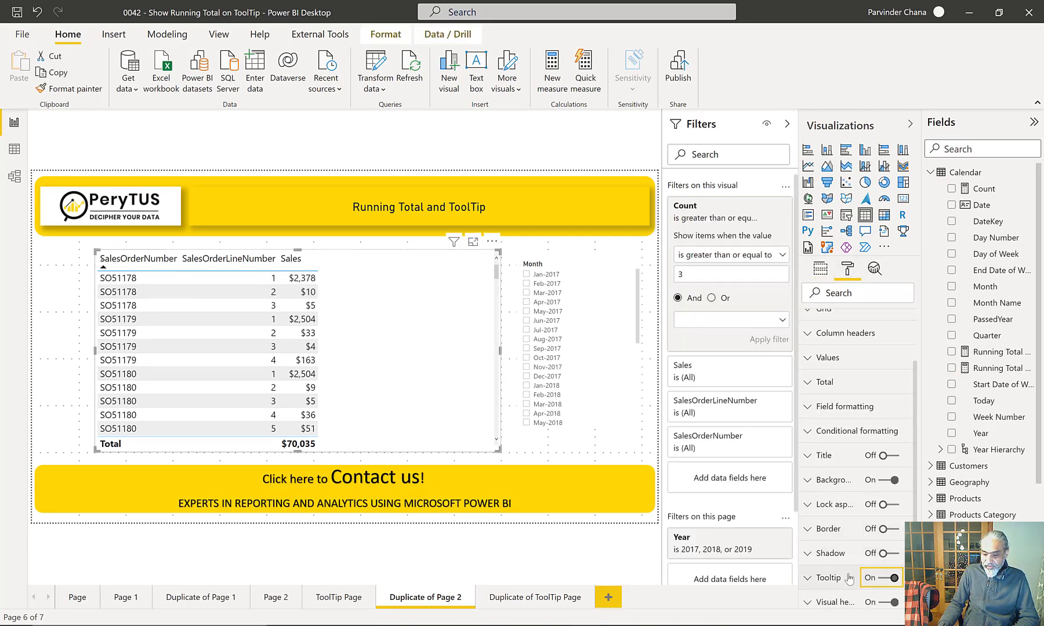
pyautogui.click(832, 577)
pyautogui.scroll(-2, 840, 544)
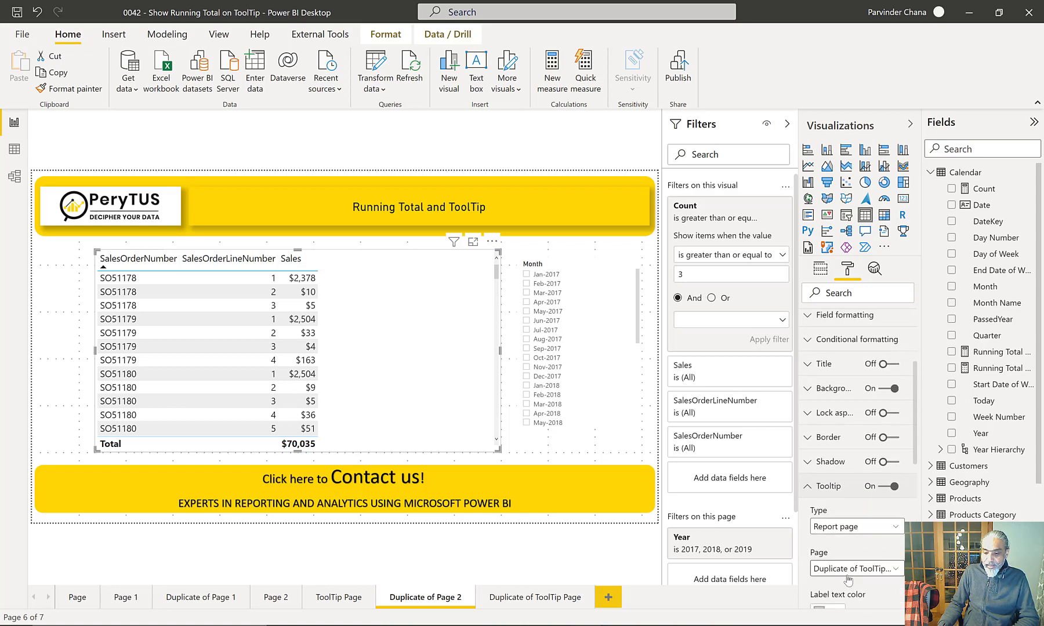
pyautogui.click(850, 569)
pyautogui.click(856, 553)
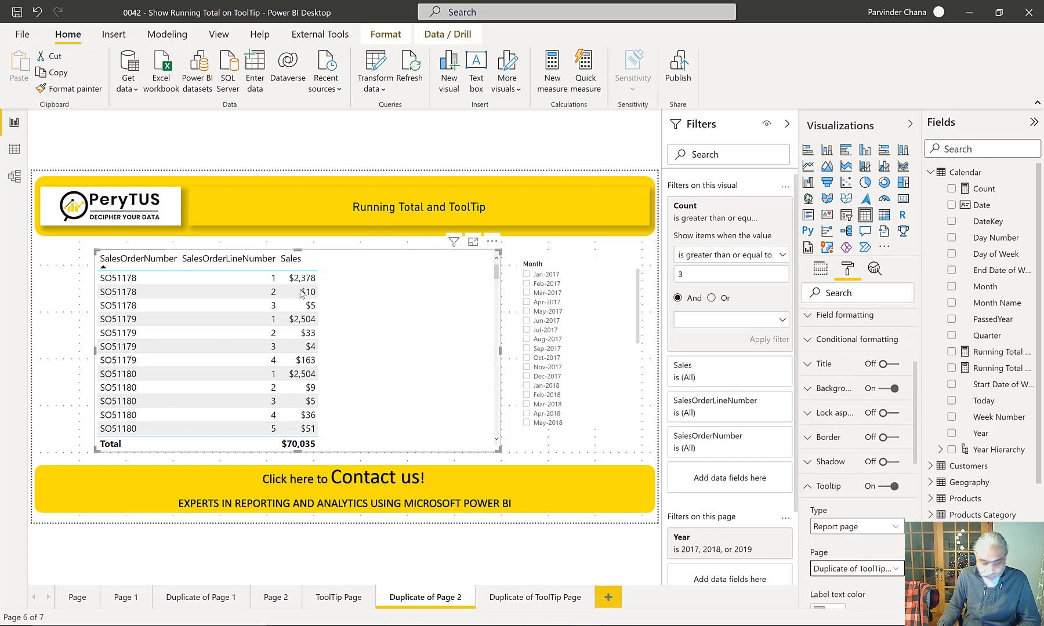
# - Check the tooltip on a Sales value and add the Running Total by Sales Order Number measure back to the table
pyautogui.moveTo(318, 281)
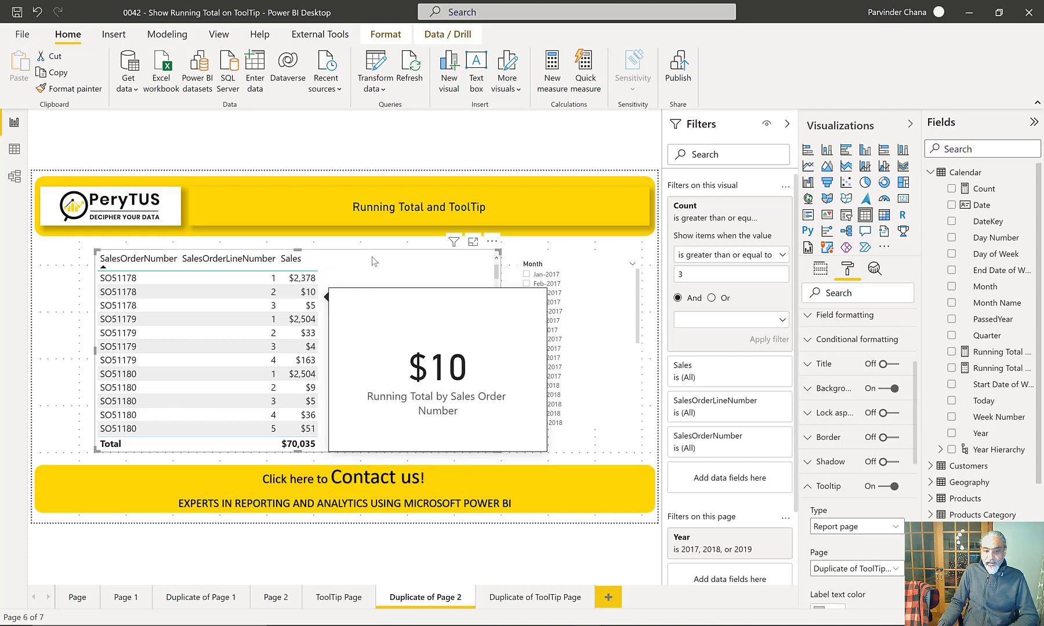
pyautogui.moveTo(1009, 374); pyautogui.dragTo(395, 298)
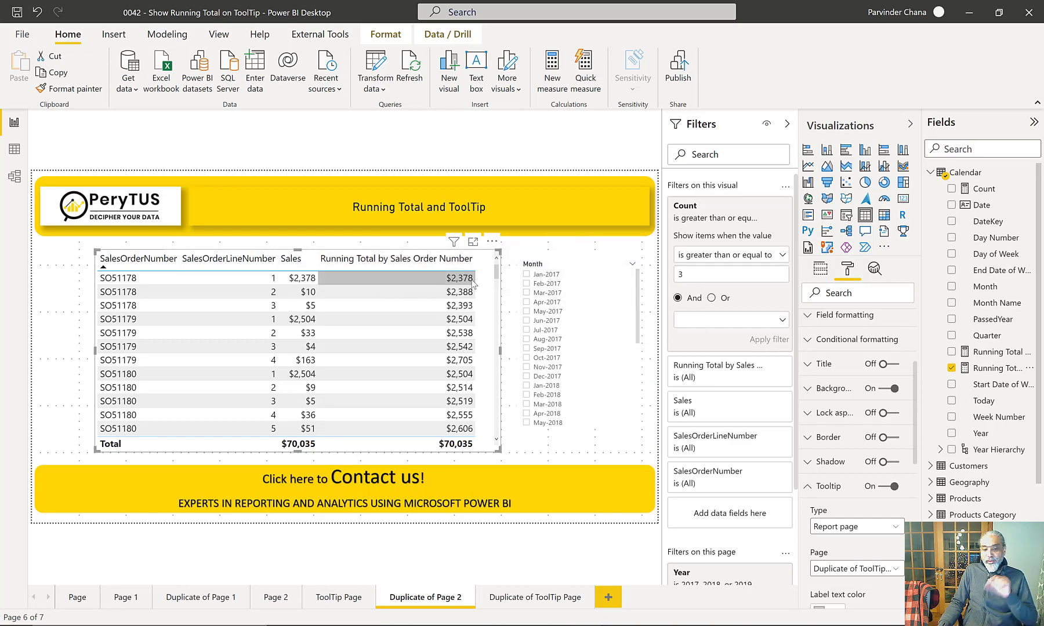
# - Inspect the card on Duplicate of ToolTip Page and select its Running Total by Sales Order Number measure
pyautogui.click(510, 600)
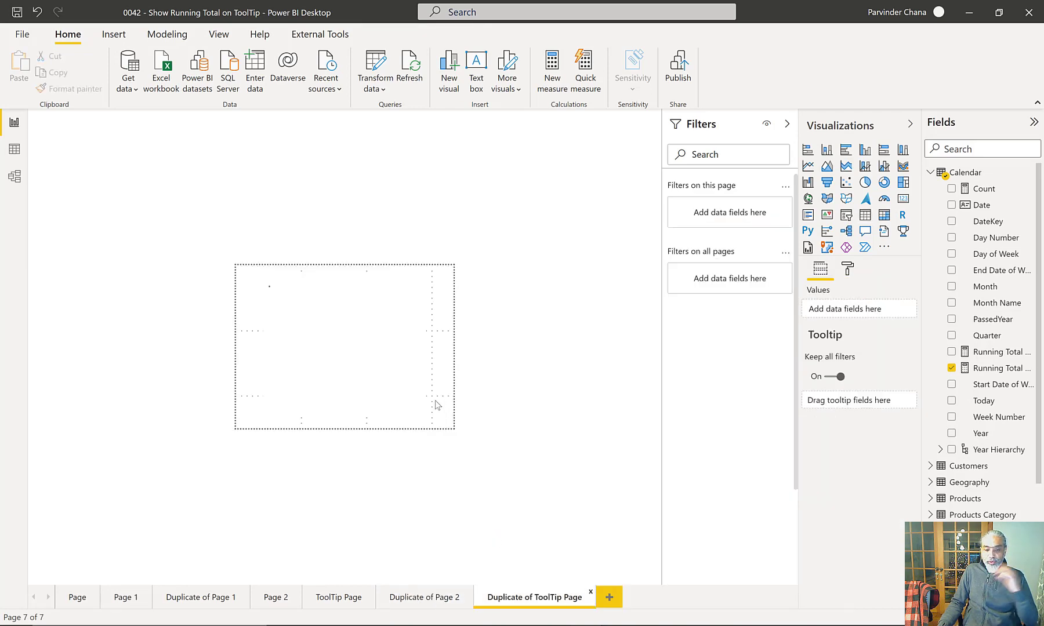
pyautogui.click(361, 356)
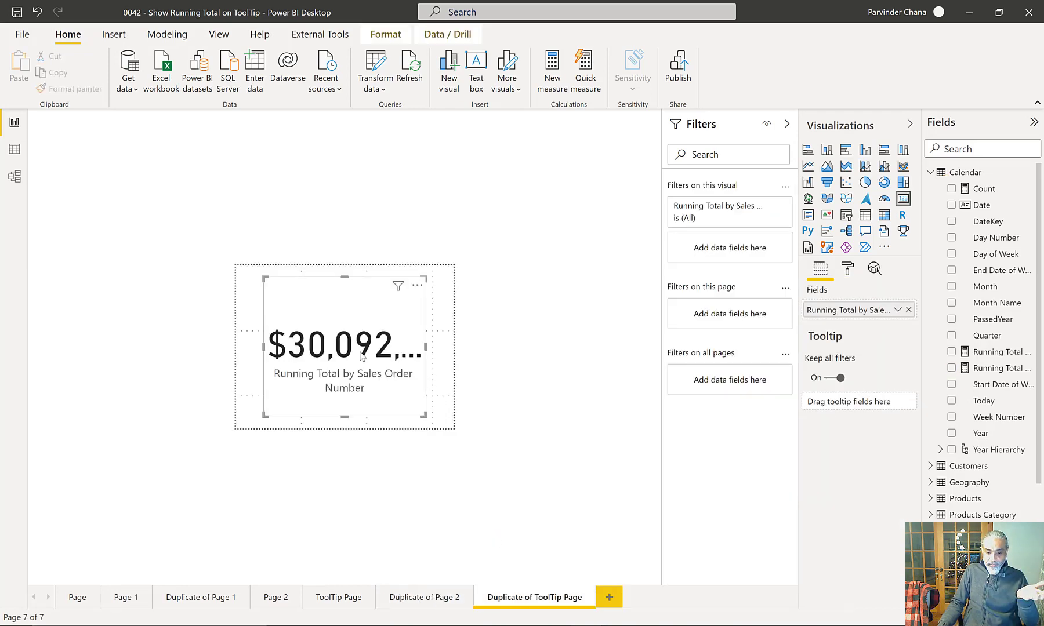
pyautogui.click(999, 370)
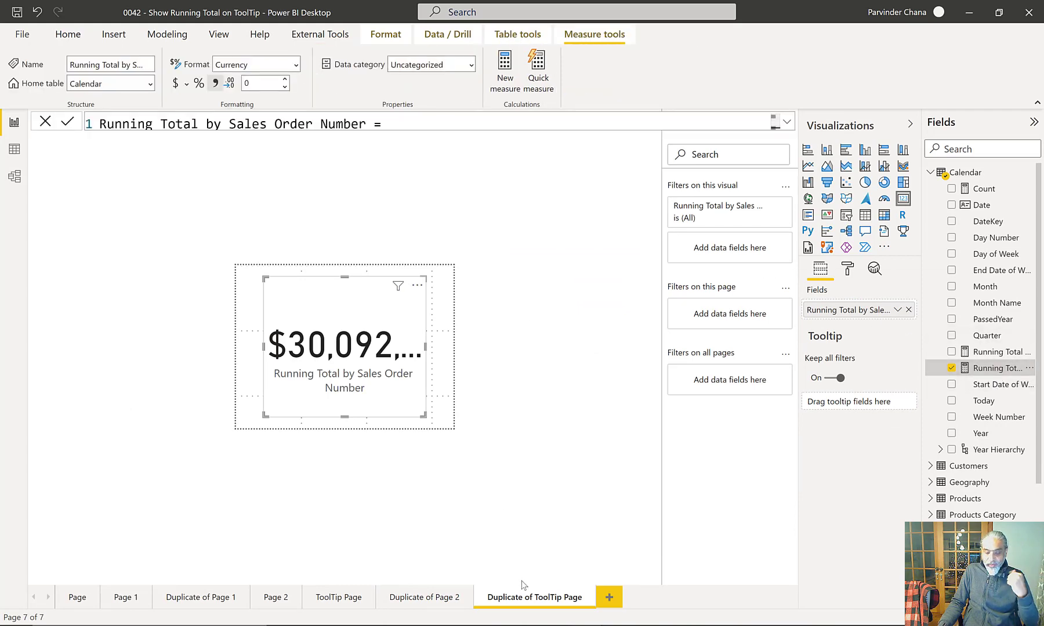
# - Compare the tooltip values and running total column on Duplicate of Page 2 with the card and filter settings on Duplicate of ToolTip Page
pyautogui.click(424, 598)
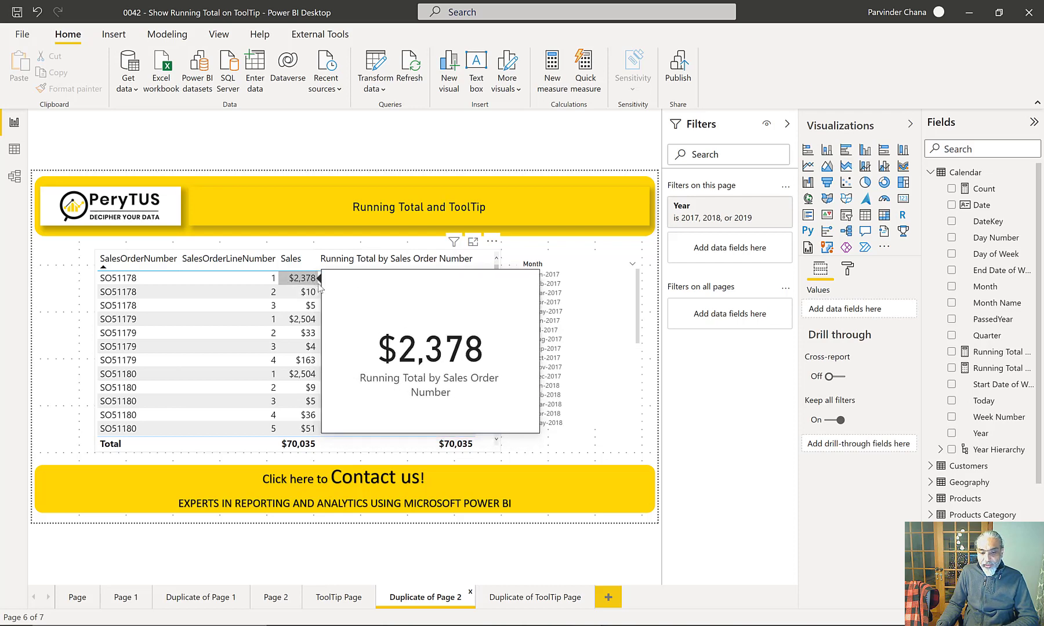
pyautogui.click(535, 597)
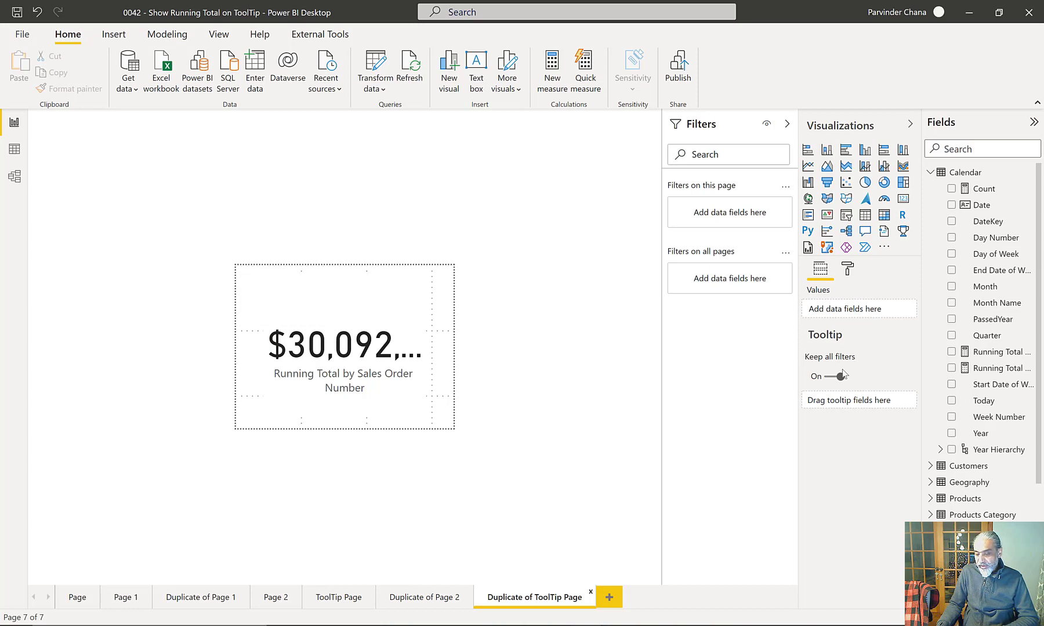
pyautogui.click(421, 602)
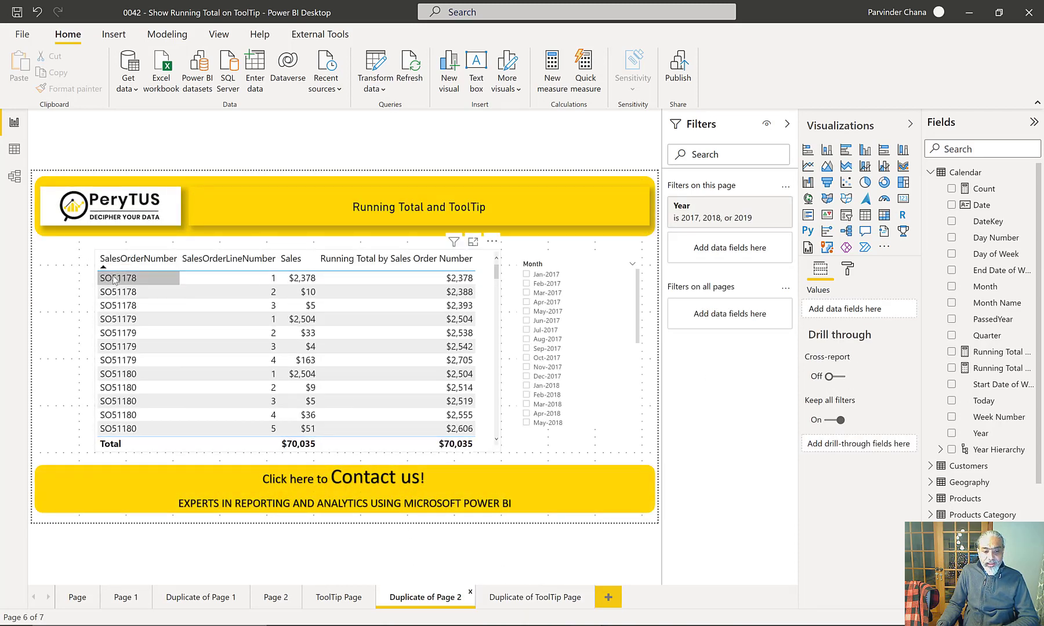
pyautogui.moveTo(115, 280)
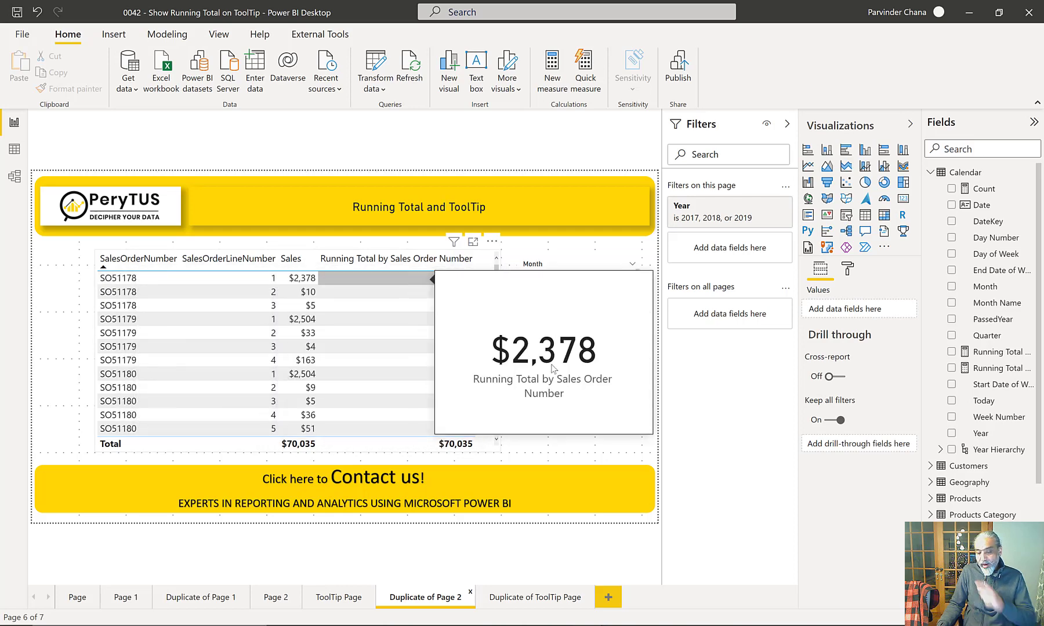
pyautogui.click(535, 597)
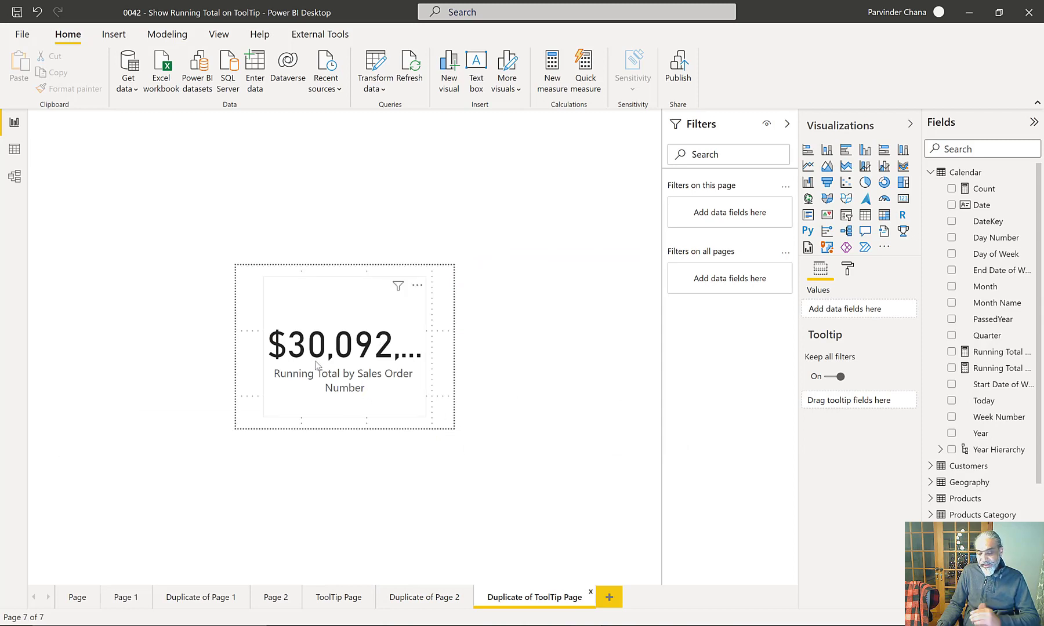
pyautogui.click(434, 602)
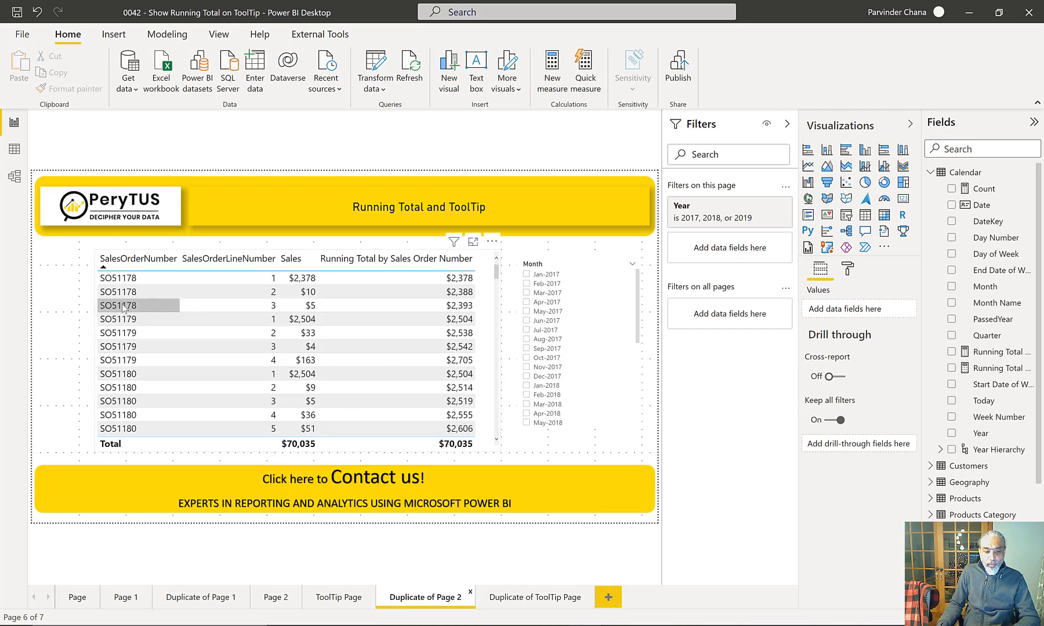
pyautogui.moveTo(273, 333)
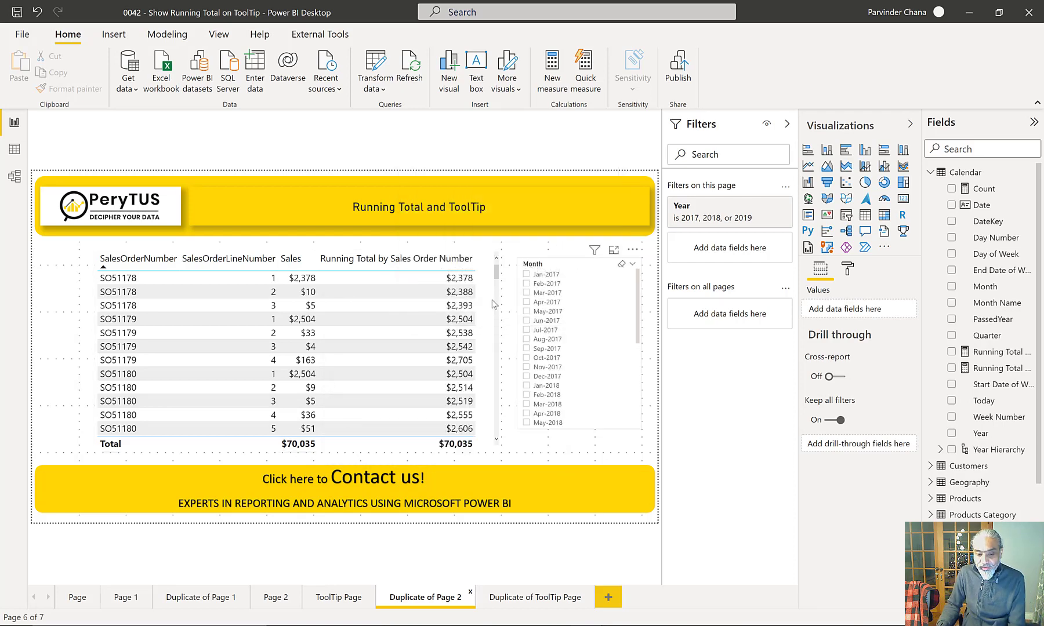
pyautogui.moveTo(464, 329)
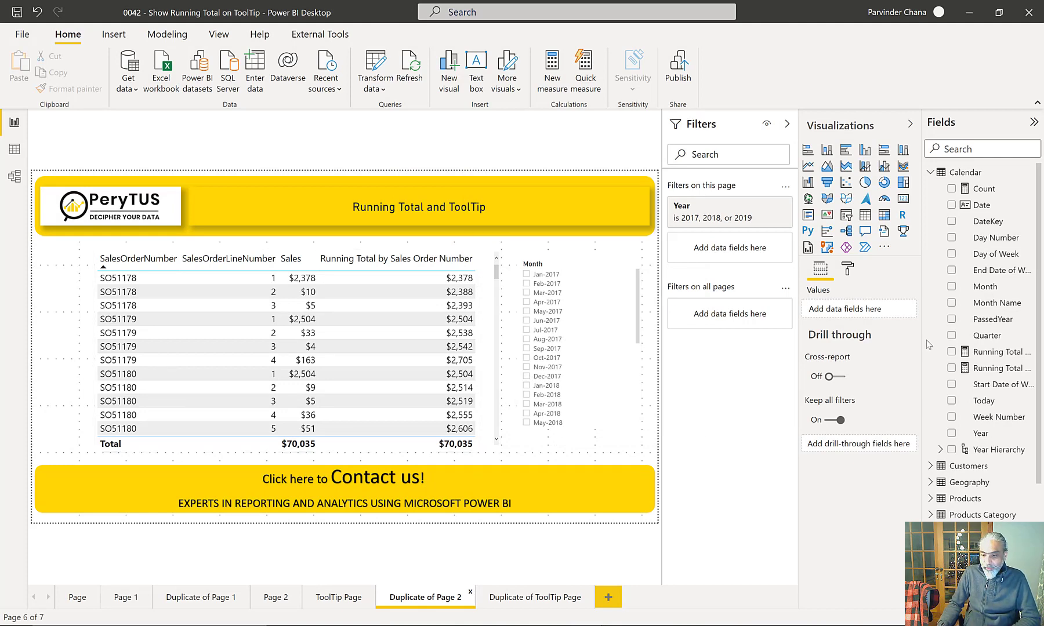
# - Review the Running Total by Sales Order Number formula, replace ALLSELECTED with ALL in its FILTER, and commit the measure
pyautogui.click(989, 368)
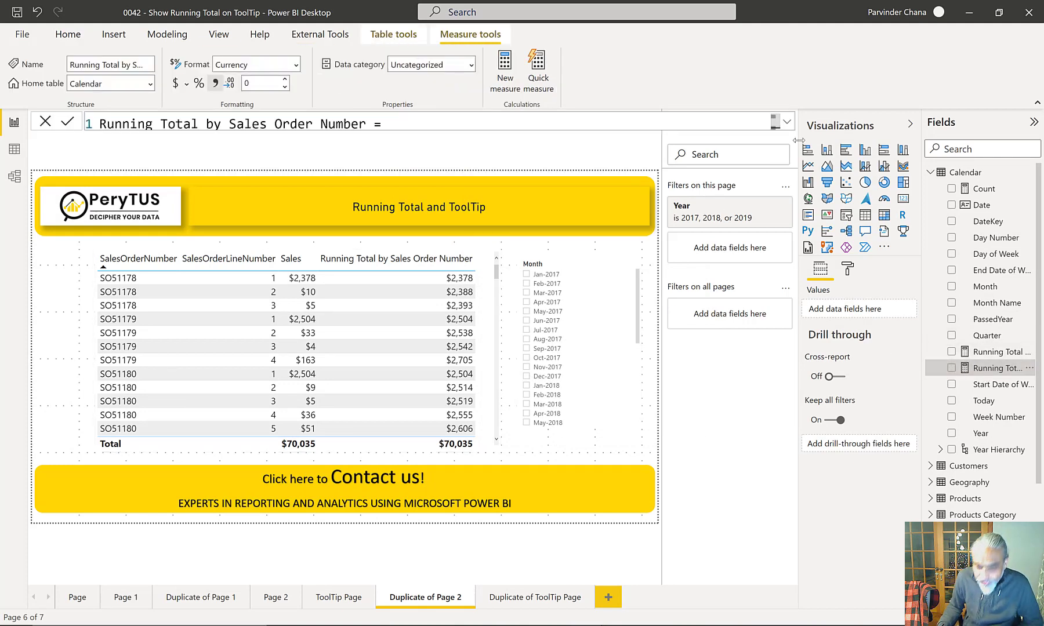
pyautogui.click(786, 122)
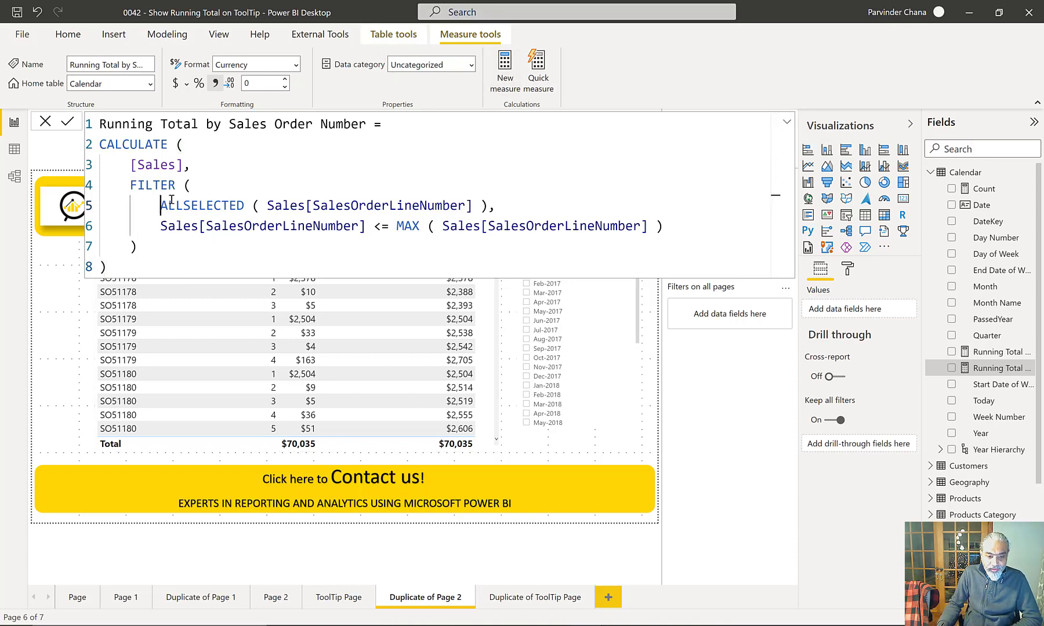
pyautogui.moveTo(161, 201); pyautogui.dragTo(244, 205)
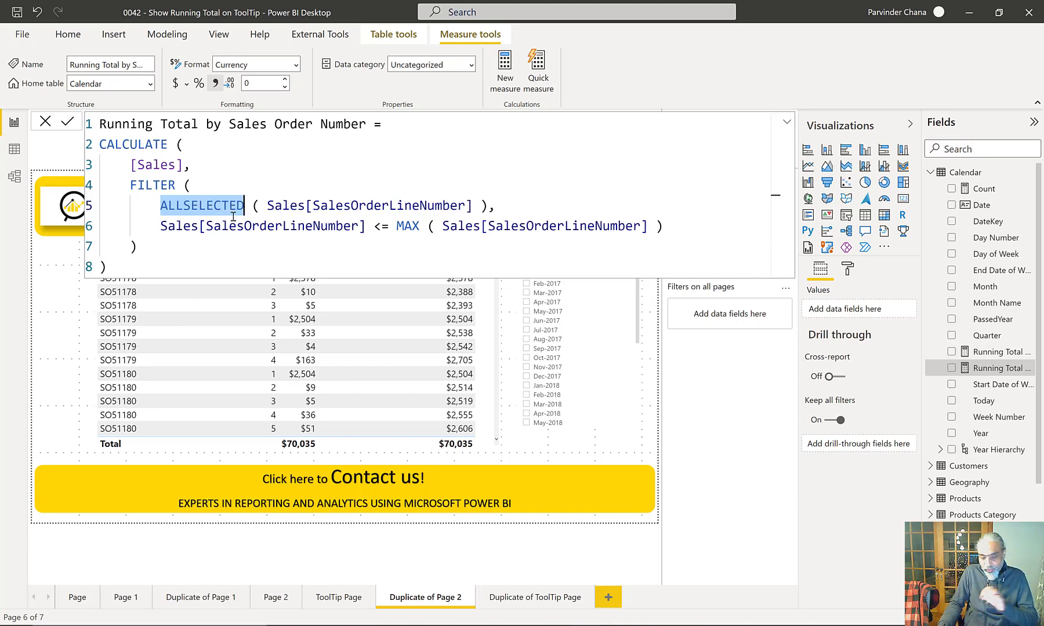
pyautogui.moveTo(155, 310)
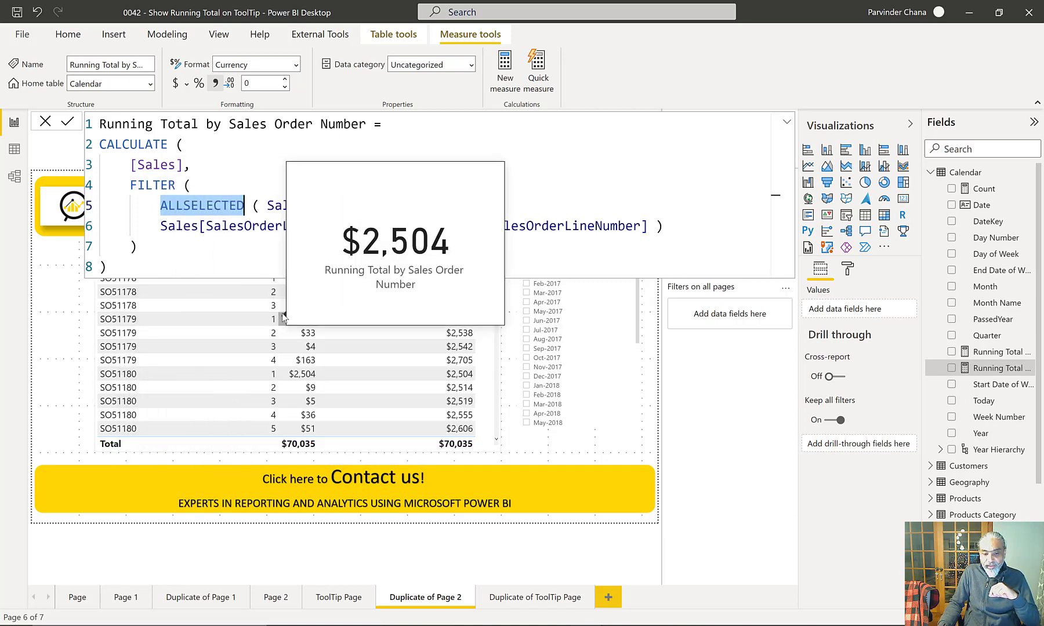
pyautogui.moveTo(306, 205); pyautogui.dragTo(488, 205)
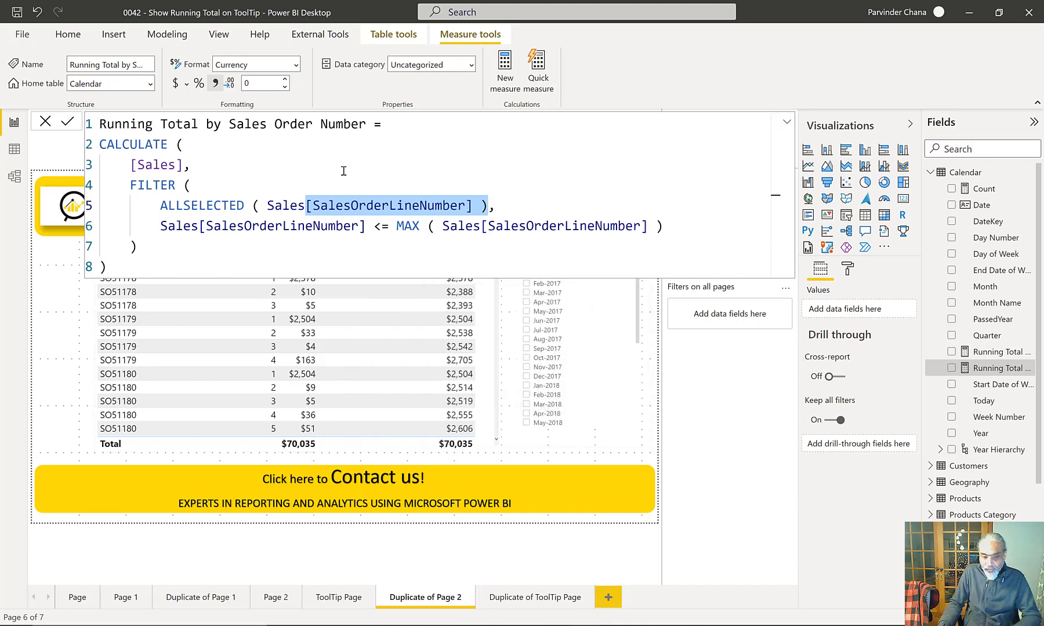
pyautogui.click(220, 206)
pyautogui.doubleClick(220, 205)
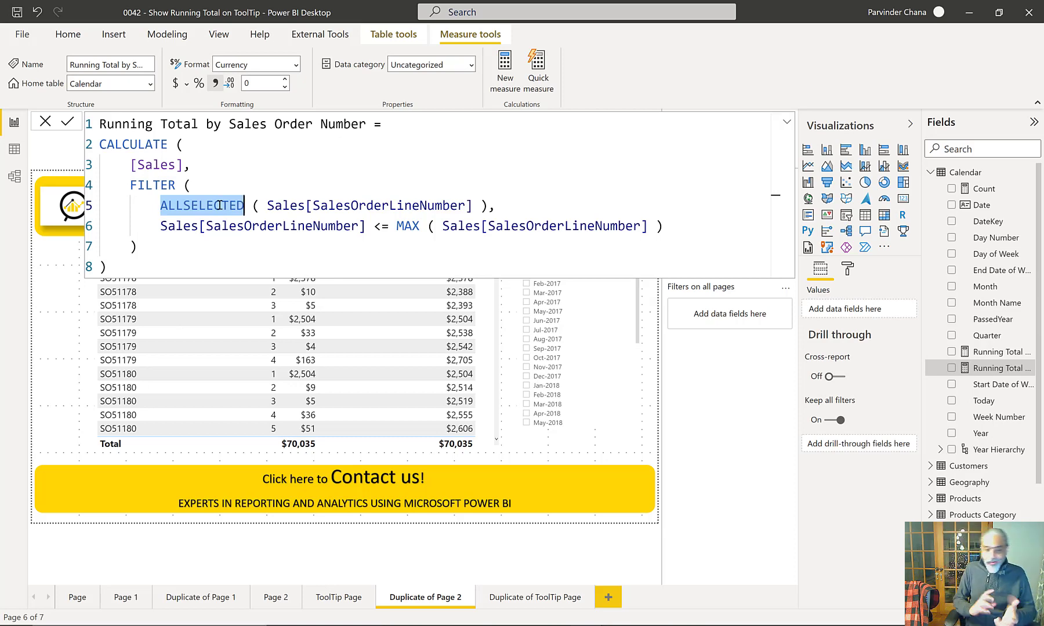
pyautogui.write('ALL')
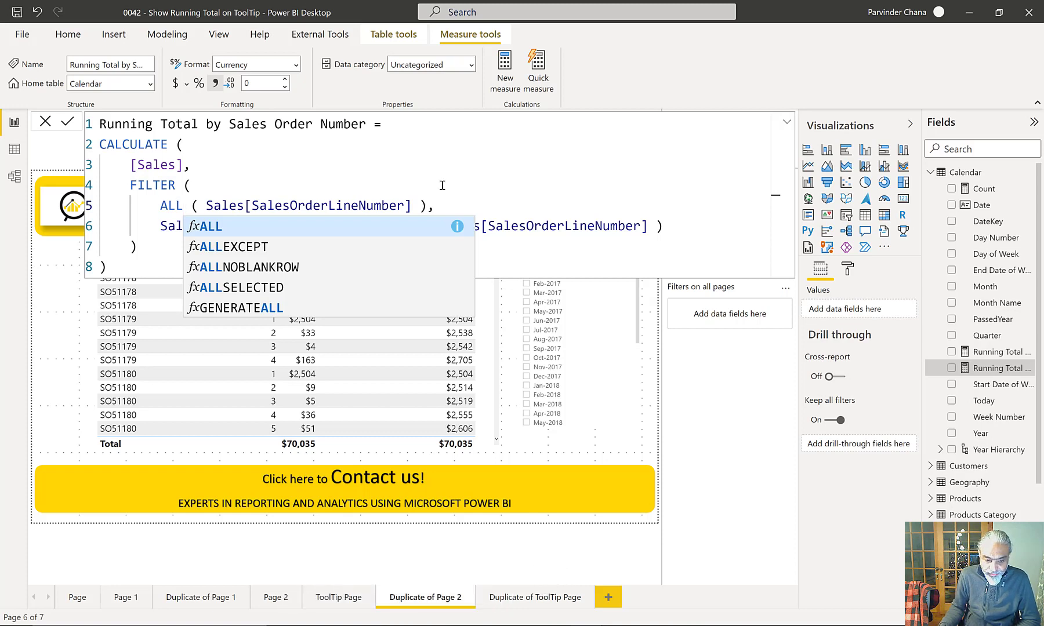
pyautogui.click(245, 170)
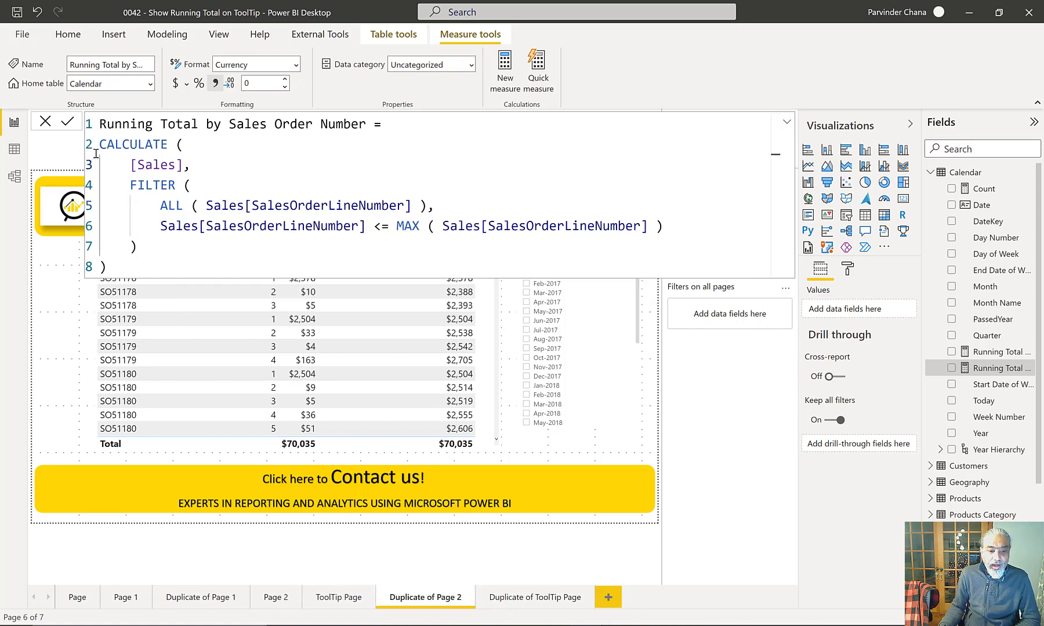
pyautogui.click(74, 123)
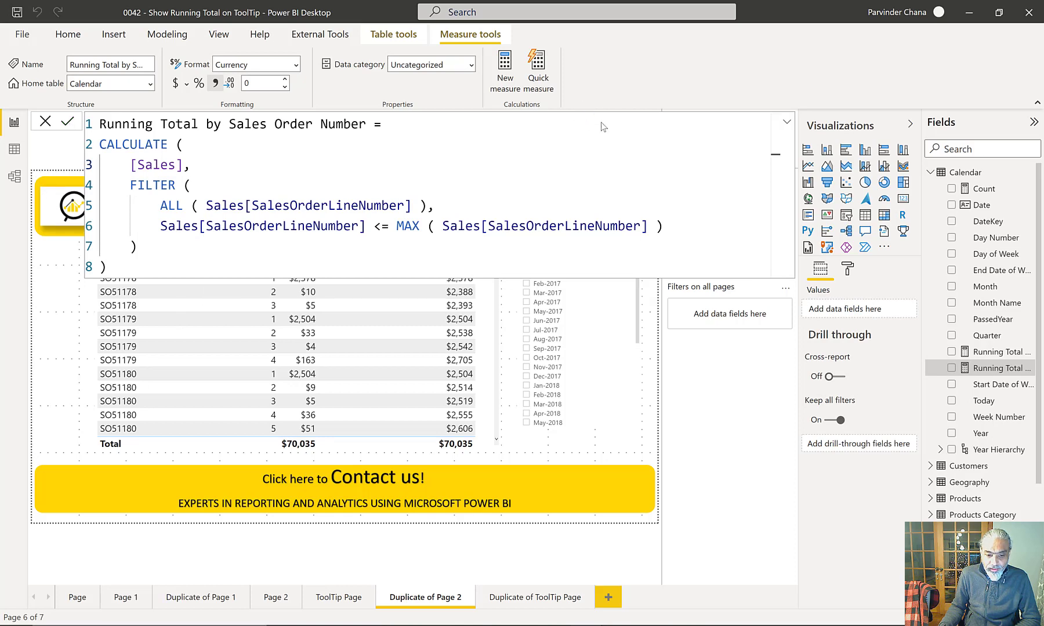
pyautogui.click(786, 122)
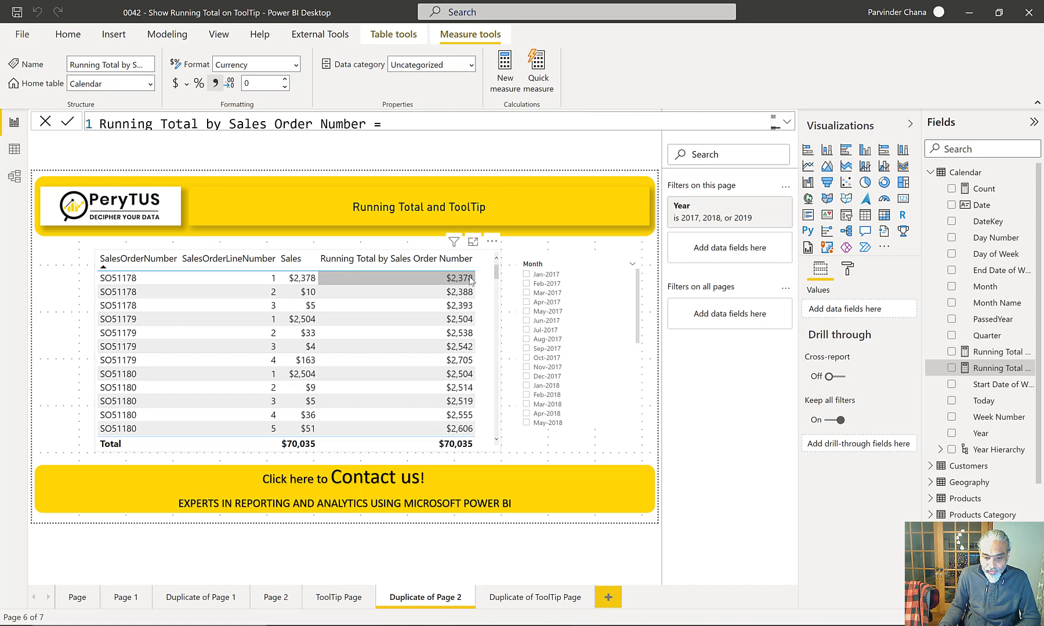
# - Compare the tooltip values with the table's running total column and the card on Duplicate of ToolTip Page
pyautogui.moveTo(471, 280)
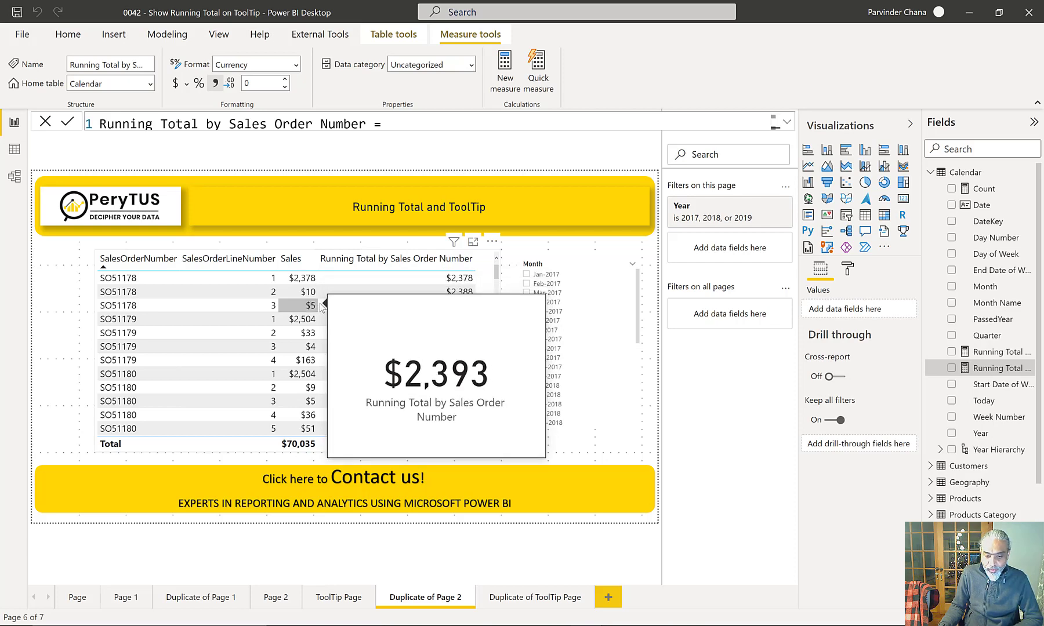
pyautogui.click(478, 277)
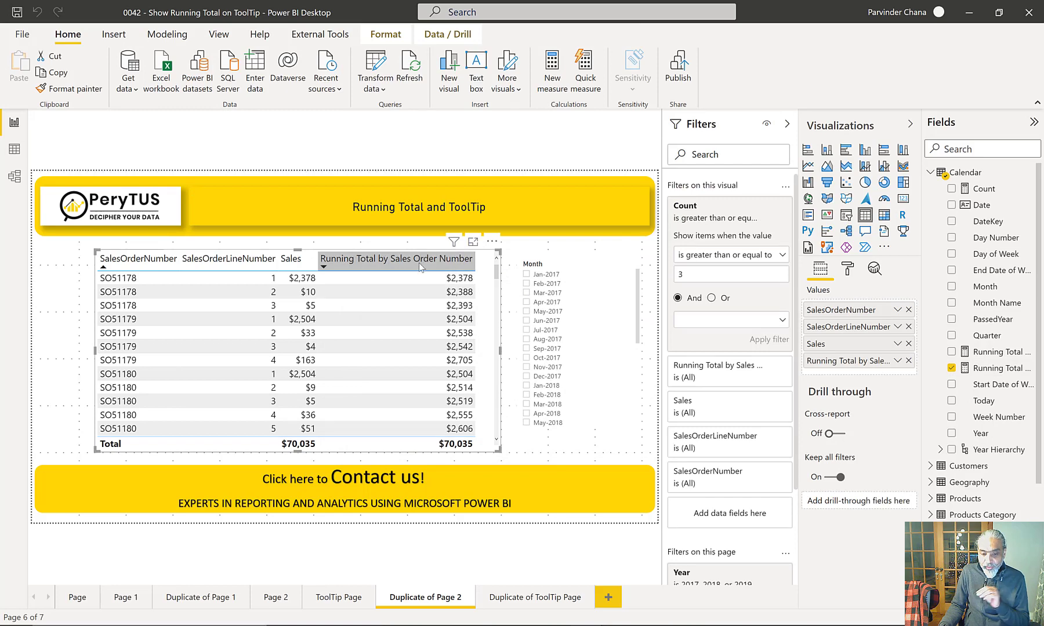
pyautogui.moveTo(443, 293)
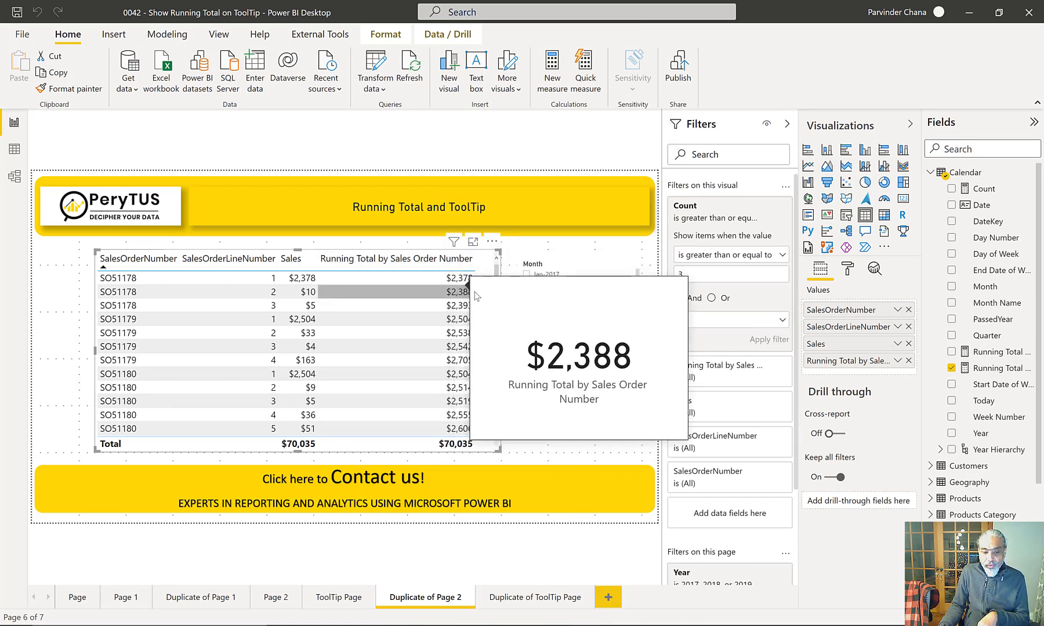
pyautogui.moveTo(476, 301)
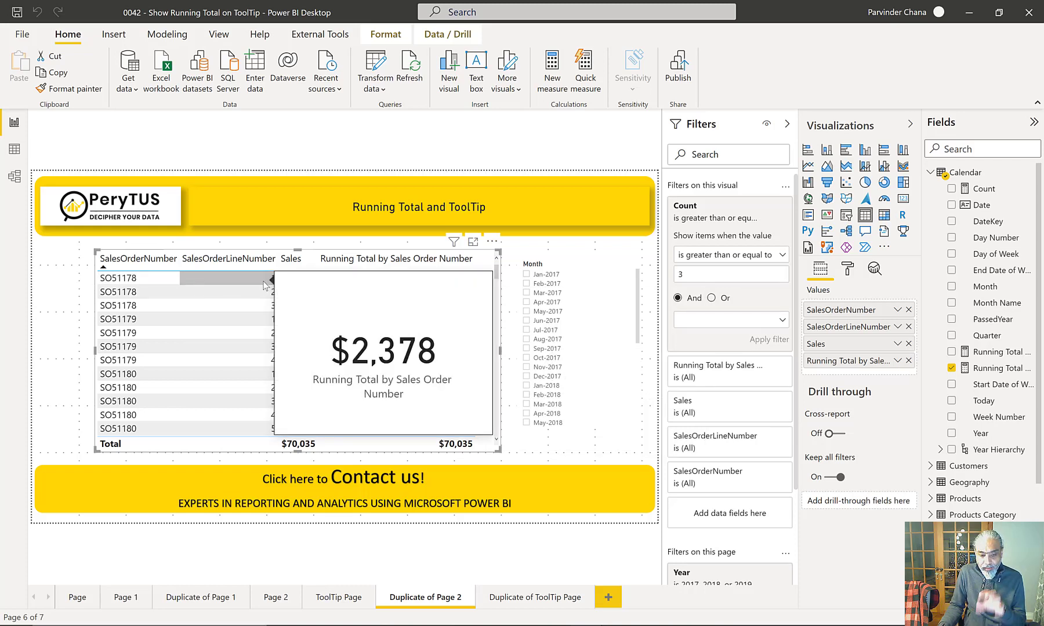
pyautogui.moveTo(287, 292)
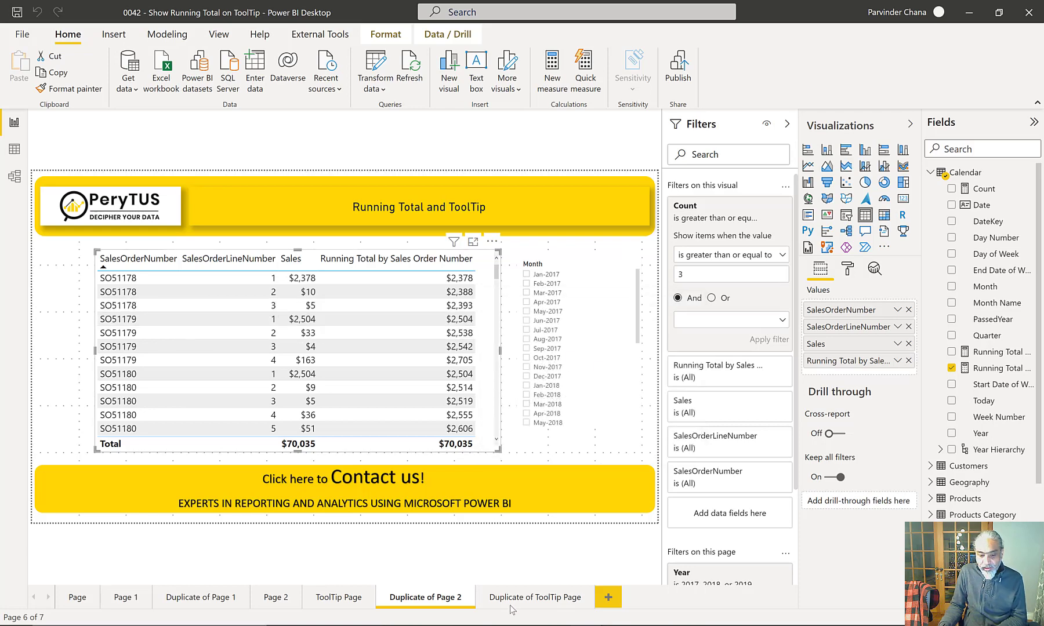
pyautogui.click(536, 598)
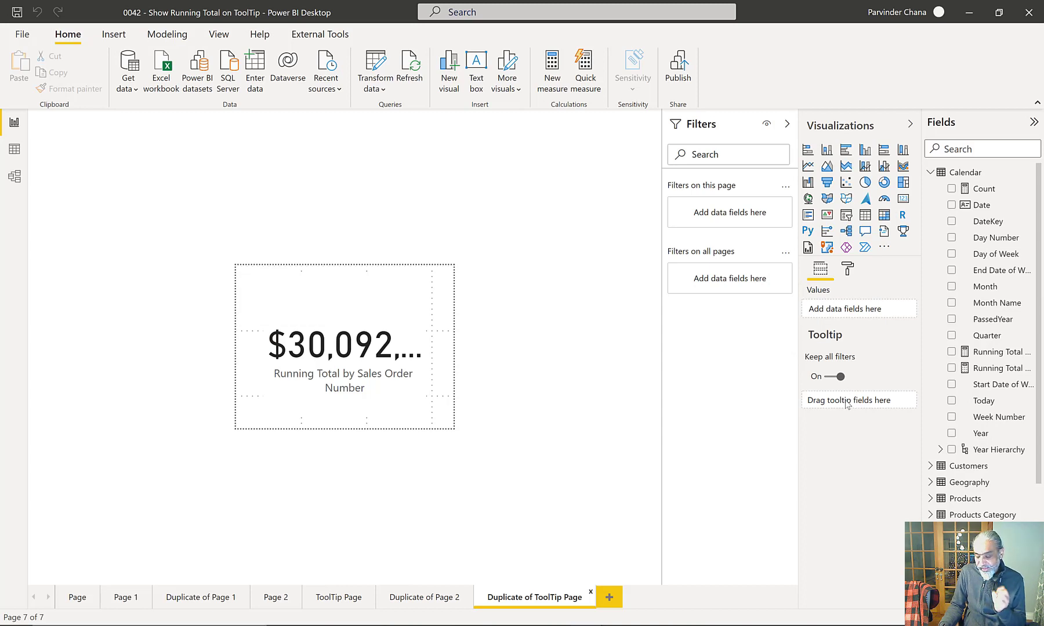
pyautogui.click(433, 603)
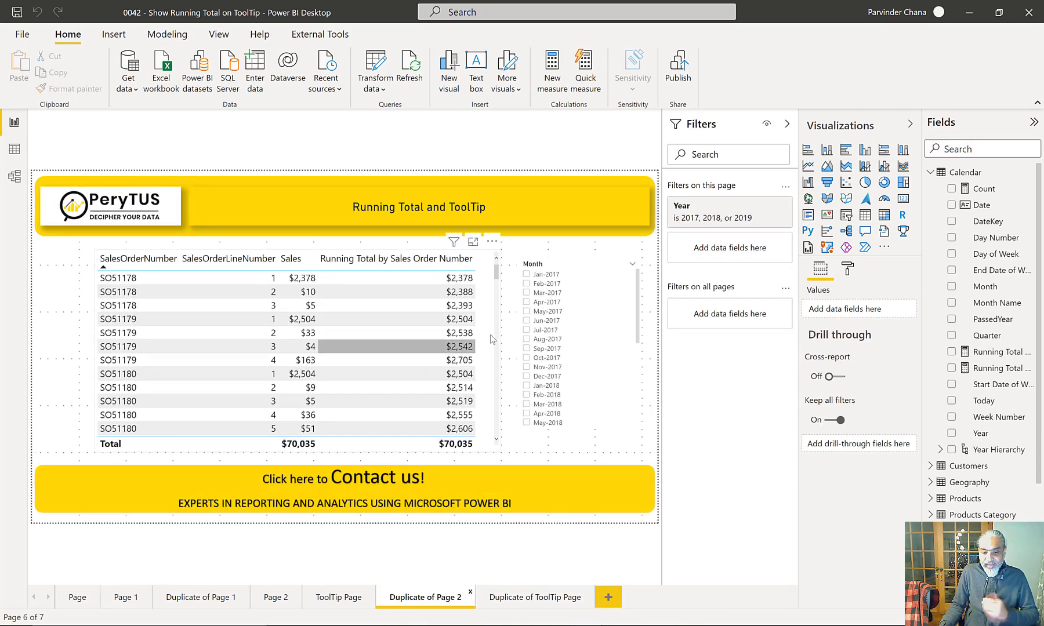
pyautogui.moveTo(309, 308)
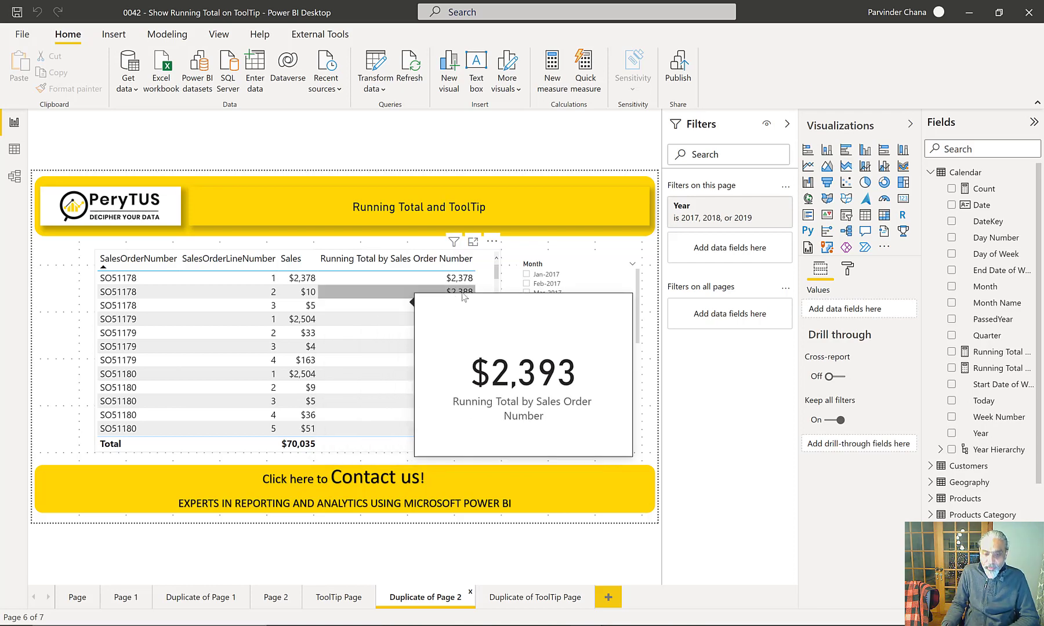
# - Examine the ALL ( Sales[SalesOrderLineNumber] ) filter in the Running Total by Sales Order Number measure against the card on Duplicate of ToolTip Page
pyautogui.click(999, 368)
pyautogui.click(787, 121)
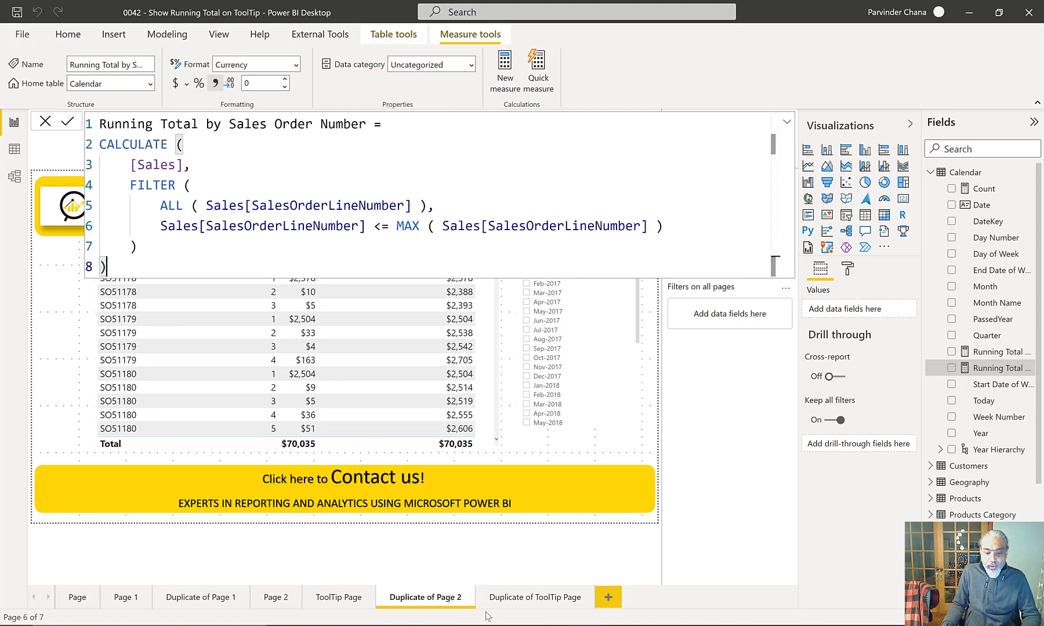
pyautogui.moveTo(125, 307)
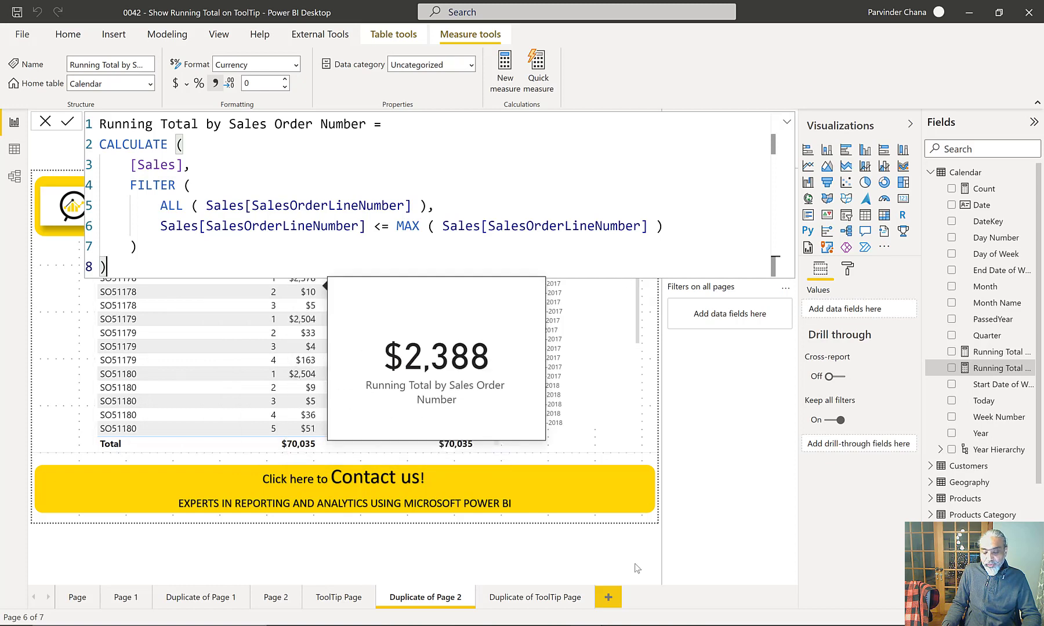
pyautogui.click(564, 597)
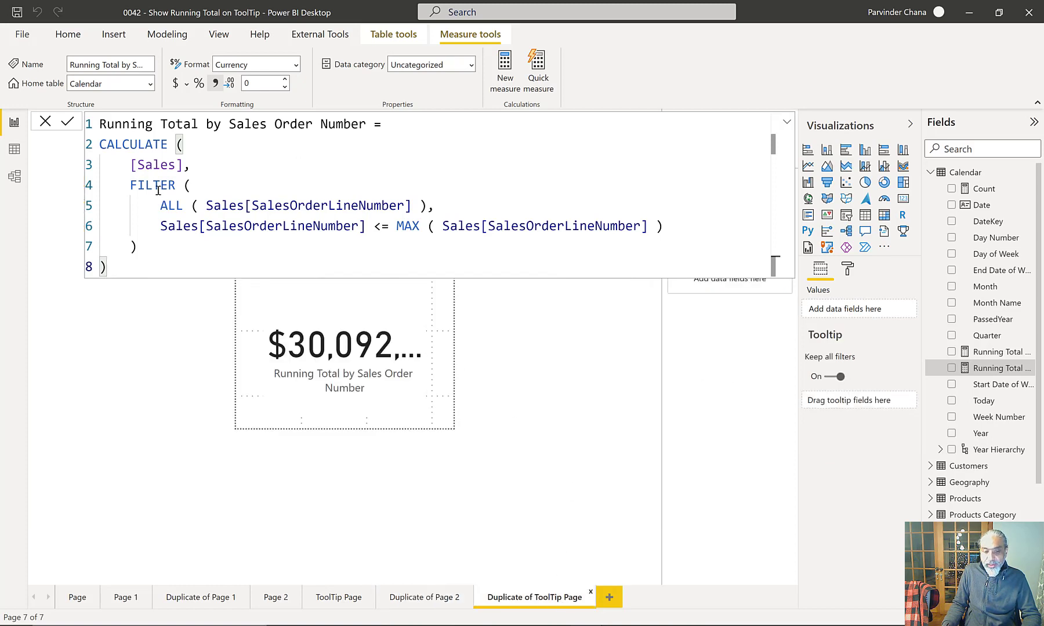
pyautogui.moveTo(156, 204); pyautogui.dragTo(451, 205)
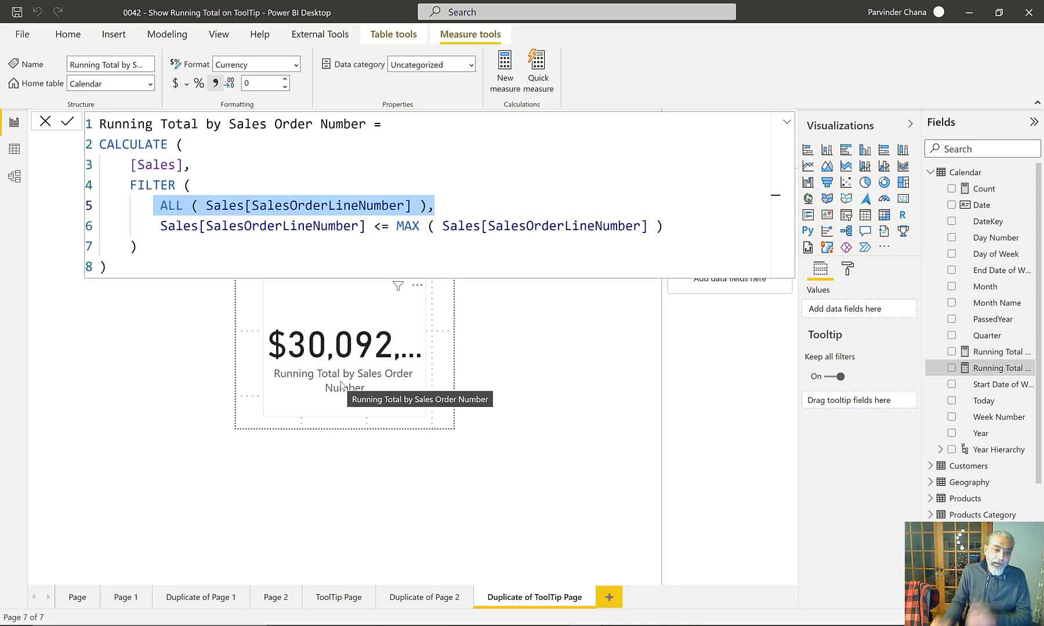
pyautogui.click(254, 210)
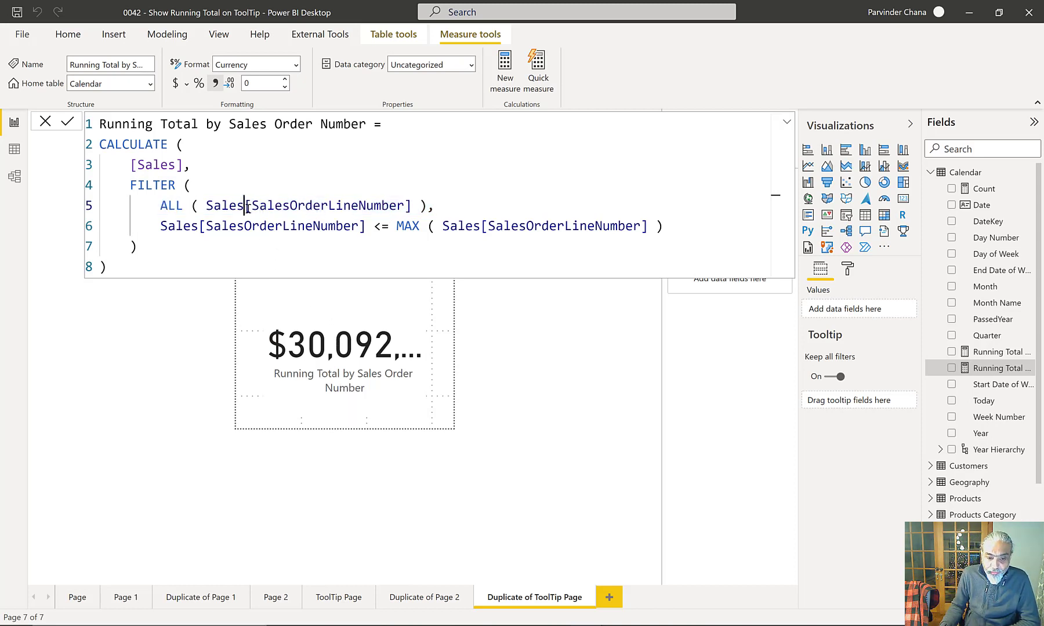
pyautogui.moveTo(248, 209); pyautogui.dragTo(418, 209)
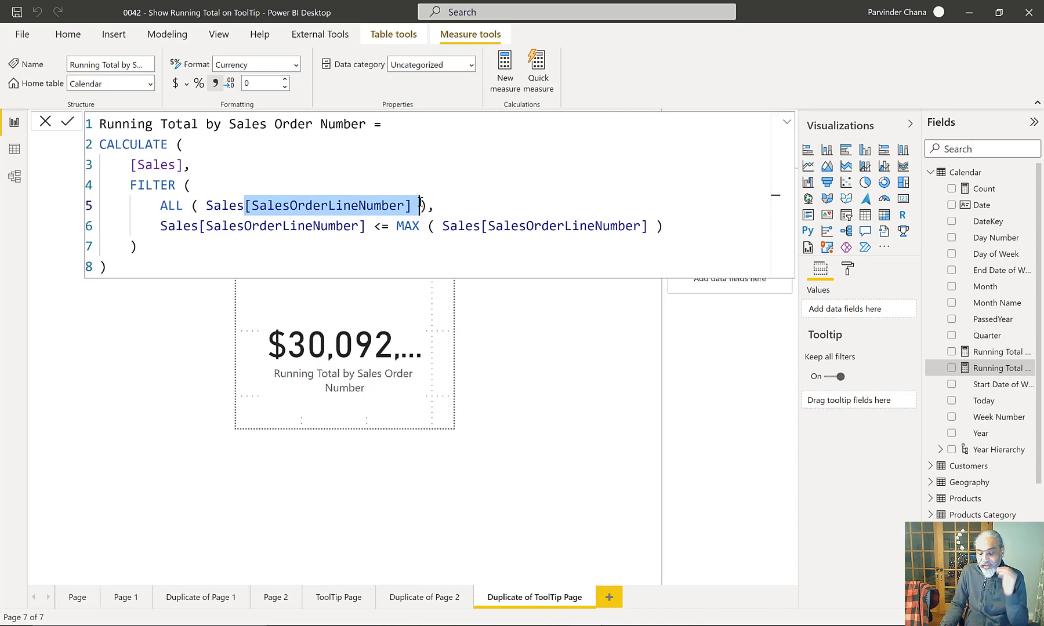
pyautogui.click(790, 125)
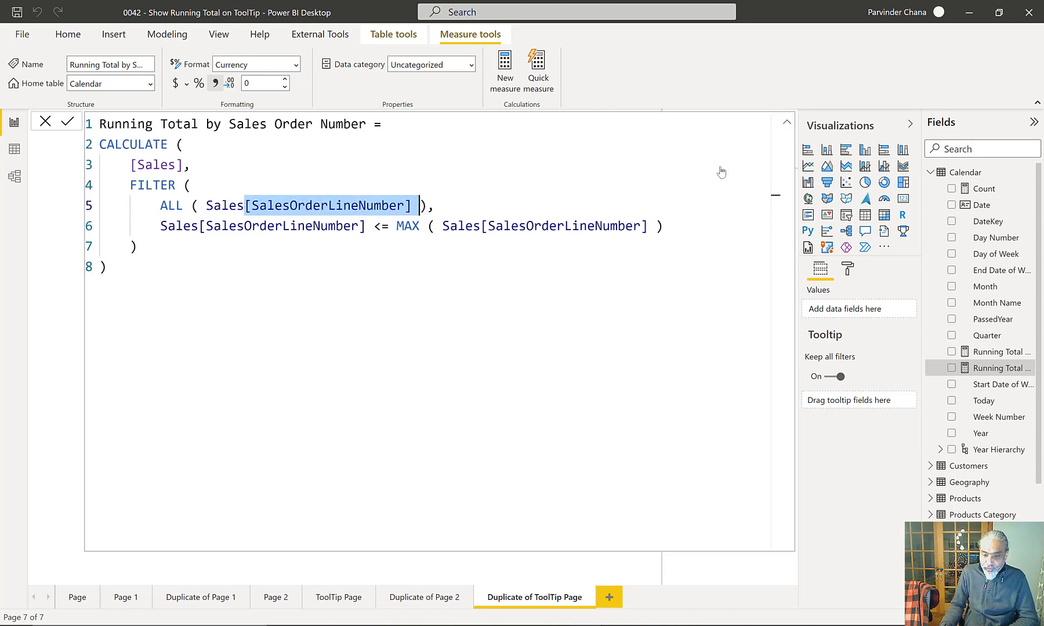
pyautogui.click(426, 598)
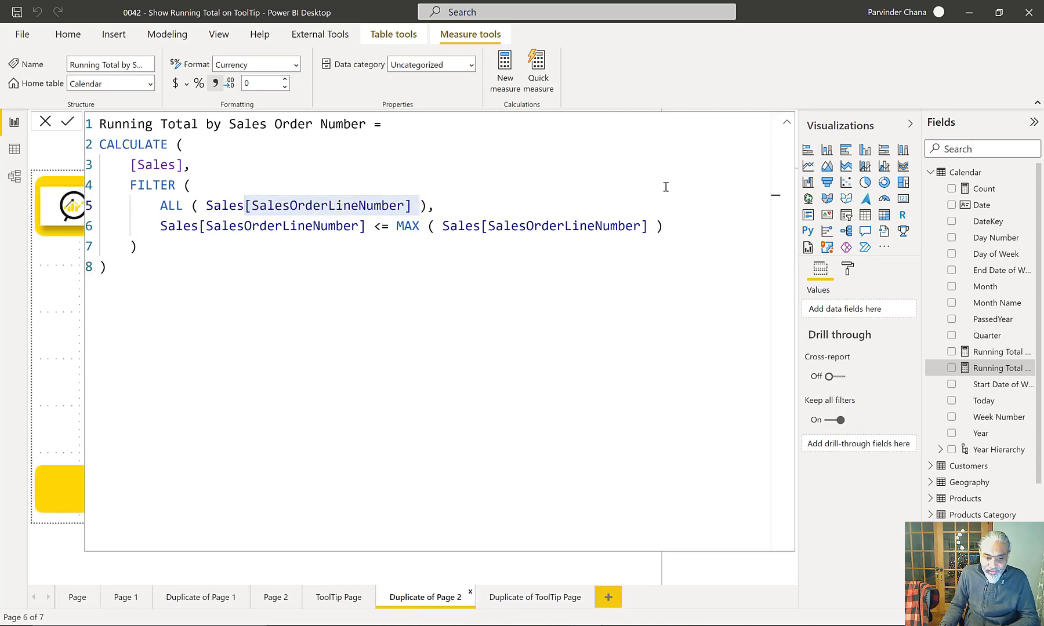
pyautogui.click(789, 124)
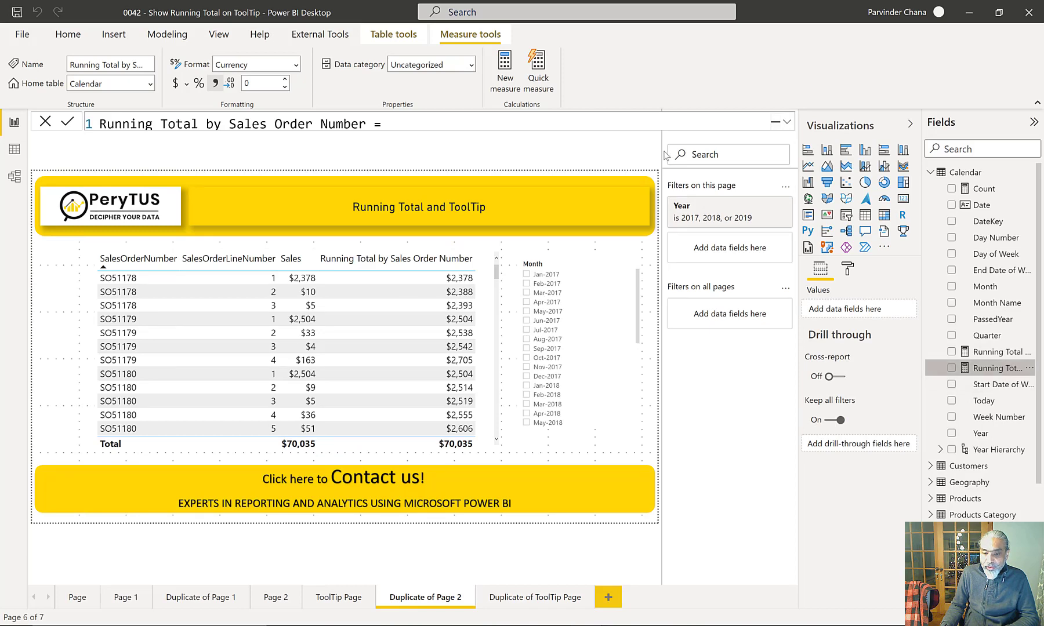
# - Change ALL back to ALLSELECTED in the Running Total by Sales Order Number measure and commit it
pyautogui.click(787, 122)
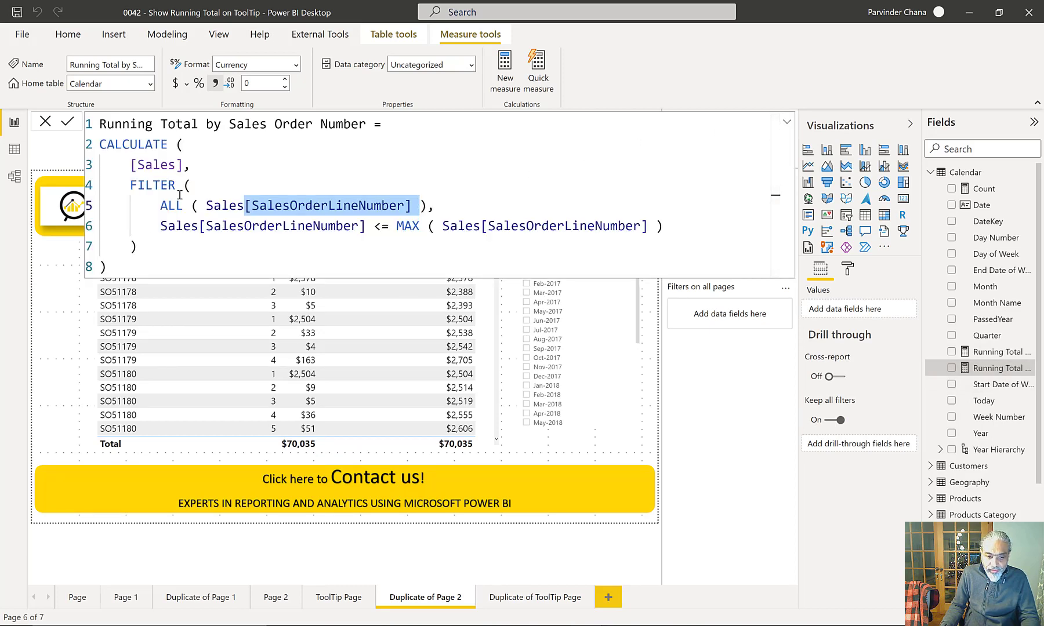
pyautogui.click(182, 205)
pyautogui.write('SELECTED')
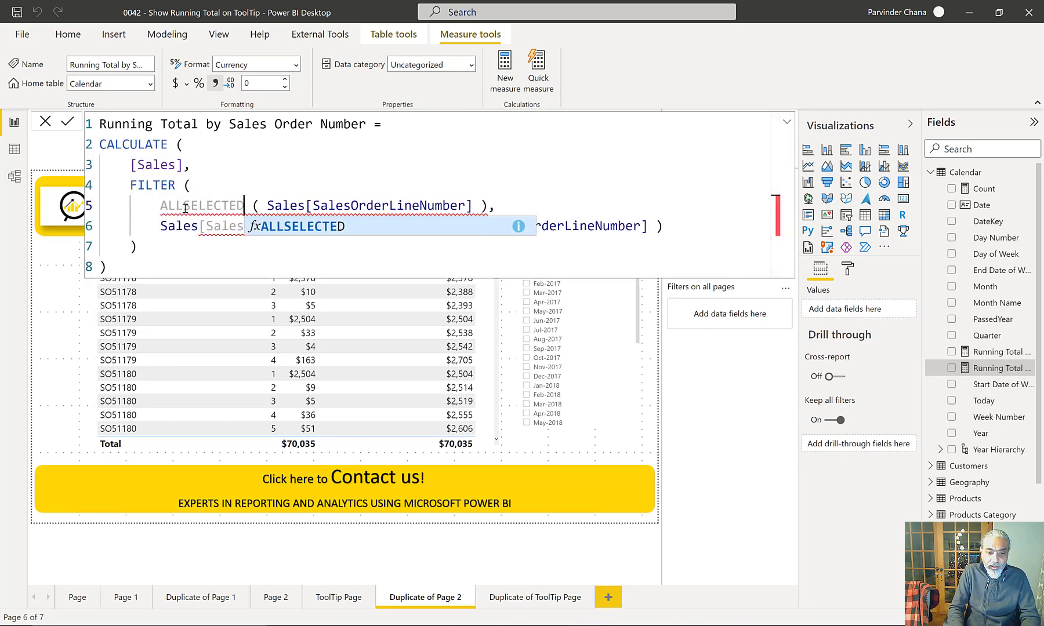
pyautogui.press('Right')
pyautogui.press('Return')
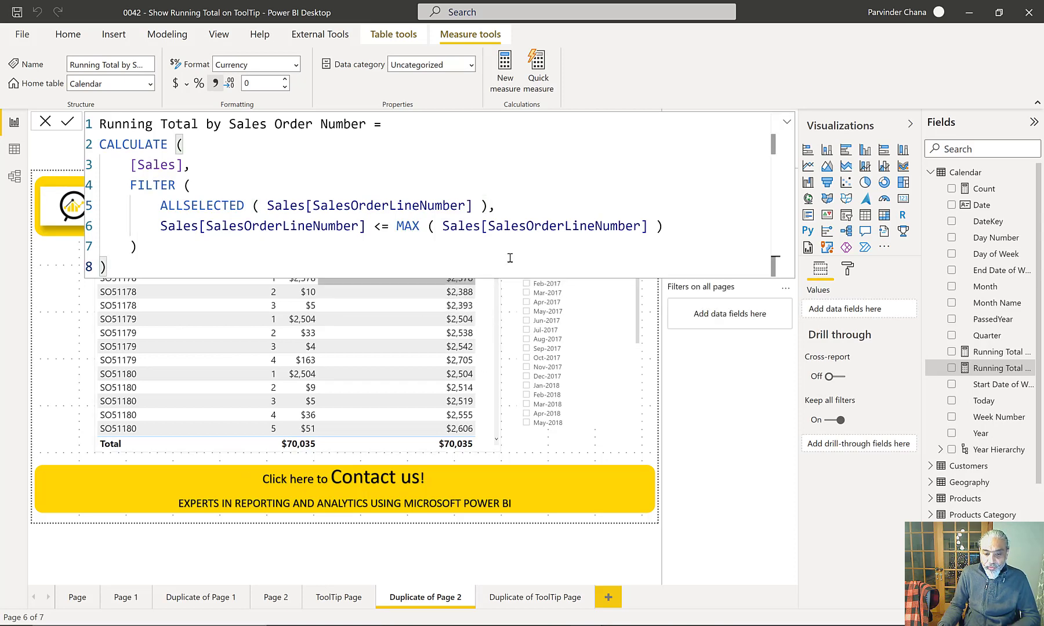
# - Remove the Running Total by Sales Order Number measure from the sales order table and check the tooltips on its Sales values
pyautogui.click(480, 362)
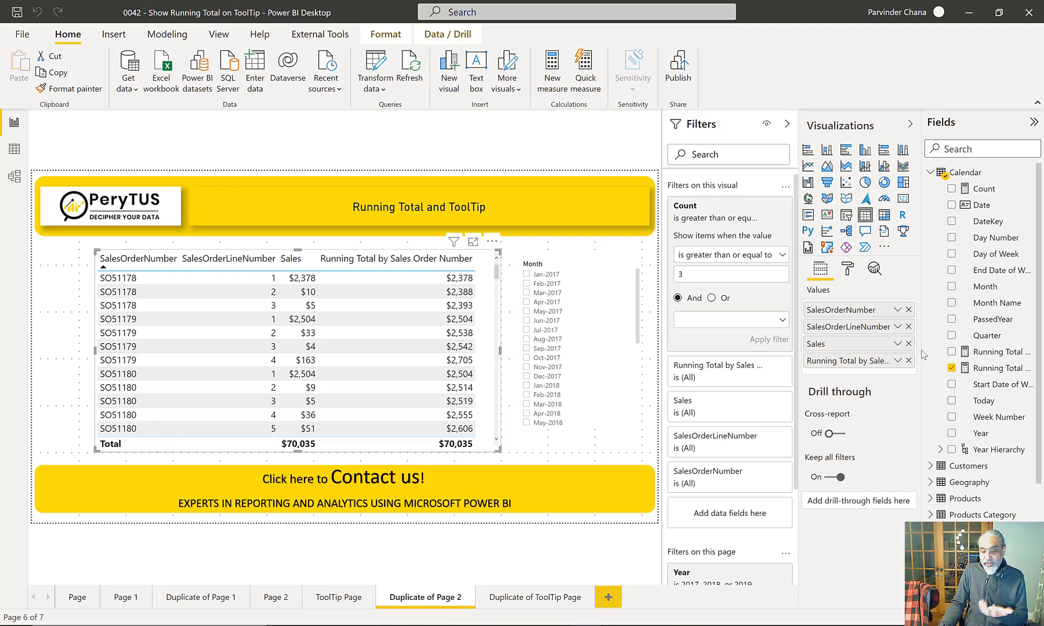
pyautogui.click(908, 361)
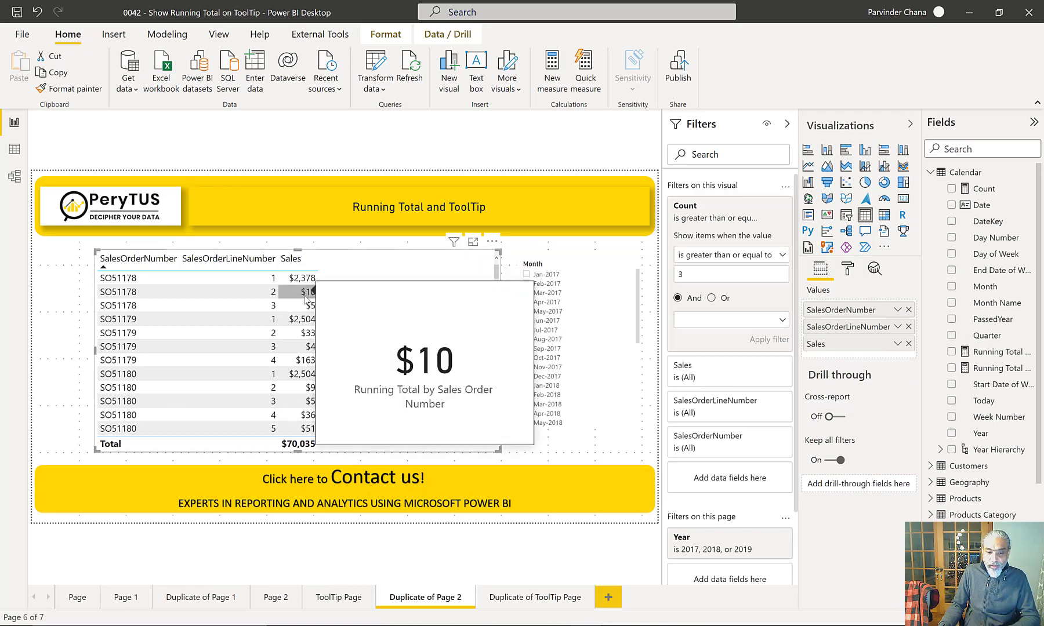
pyautogui.moveTo(307, 312)
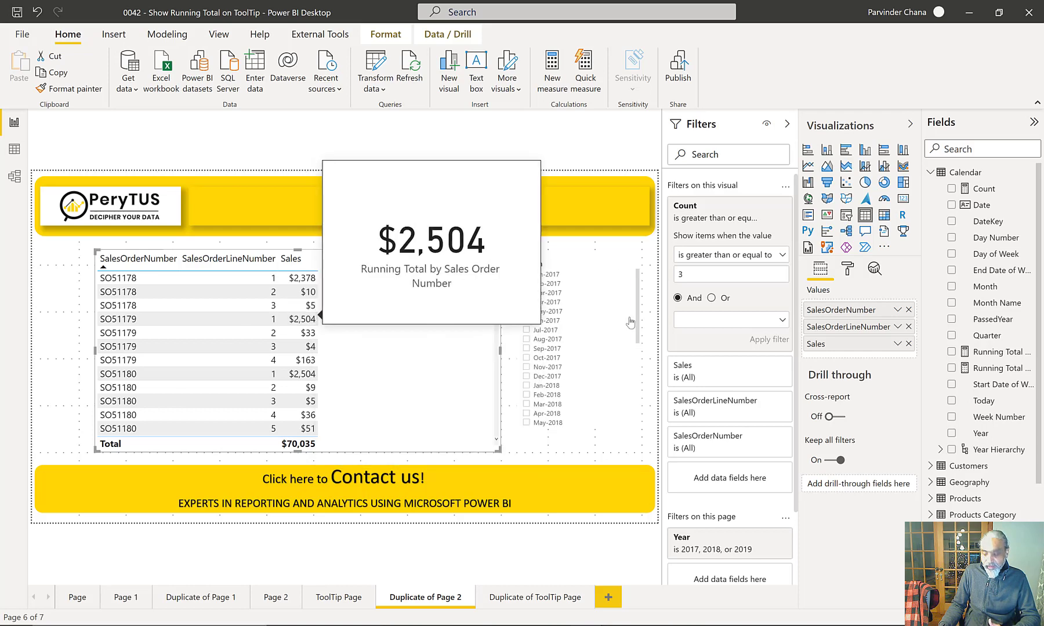
# - Use ALL instead of ALLSELECTED in the Running Total by Sales Order Number measure, commit it, and check the tooltip on the $33 Sales value
pyautogui.click(985, 371)
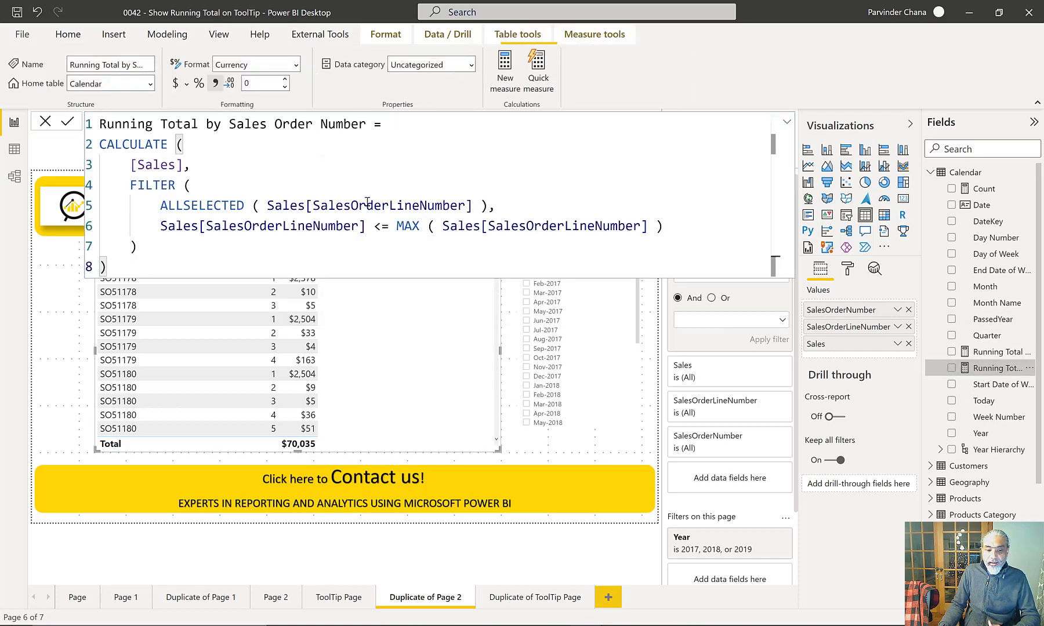
pyautogui.doubleClick(191, 208)
pyautogui.write('ALL')
pyautogui.press('Escape')
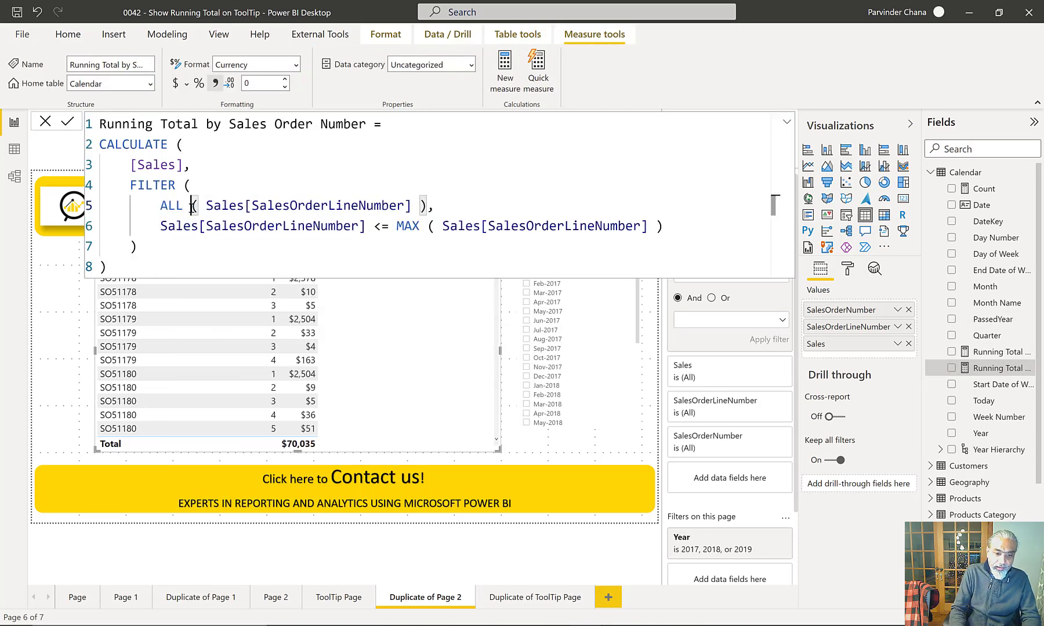
pyautogui.press('Return')
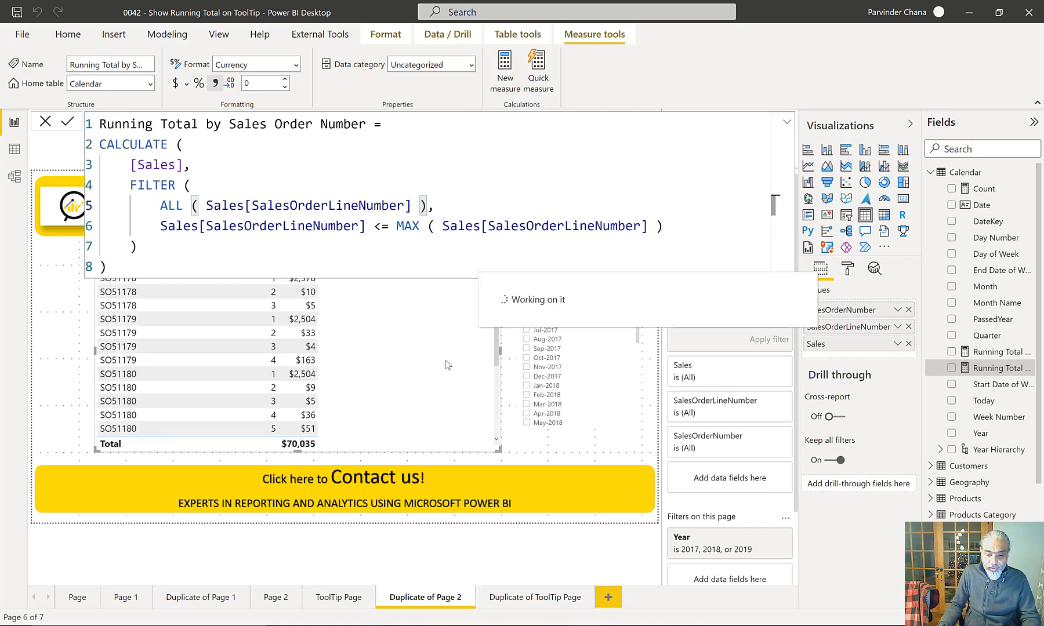
pyautogui.click(505, 432)
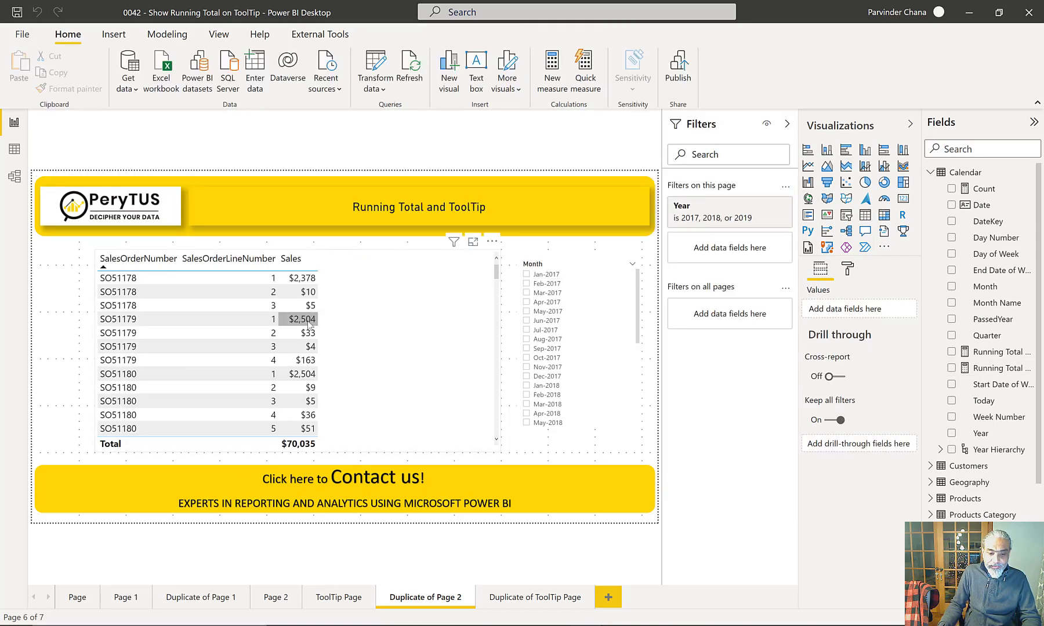
pyautogui.click(308, 334)
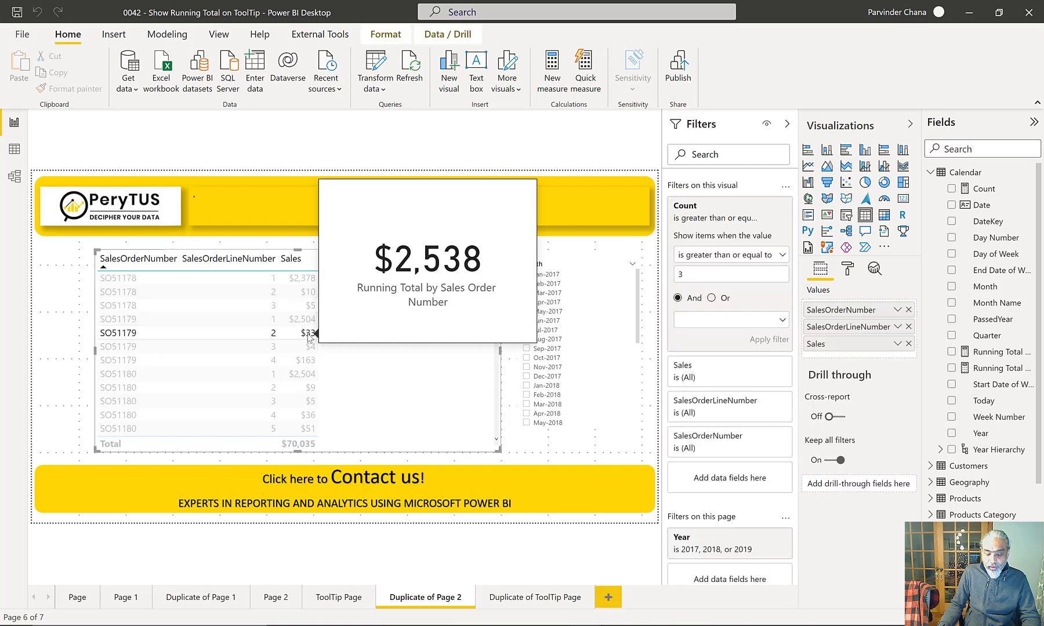